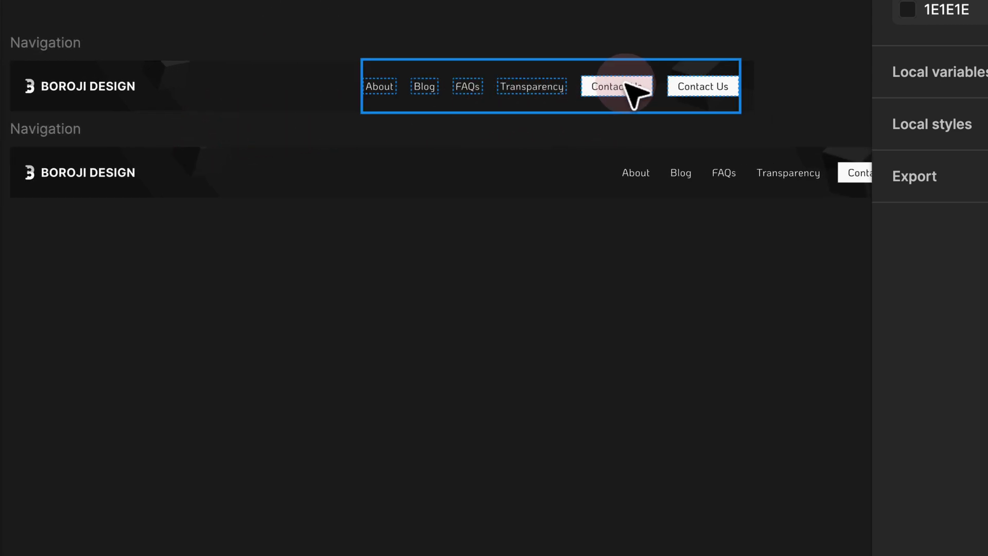
Remove the first of the two Contact Us buttons from the upper Navigation bar and delete it.
drag(633, 88, 610, 30)
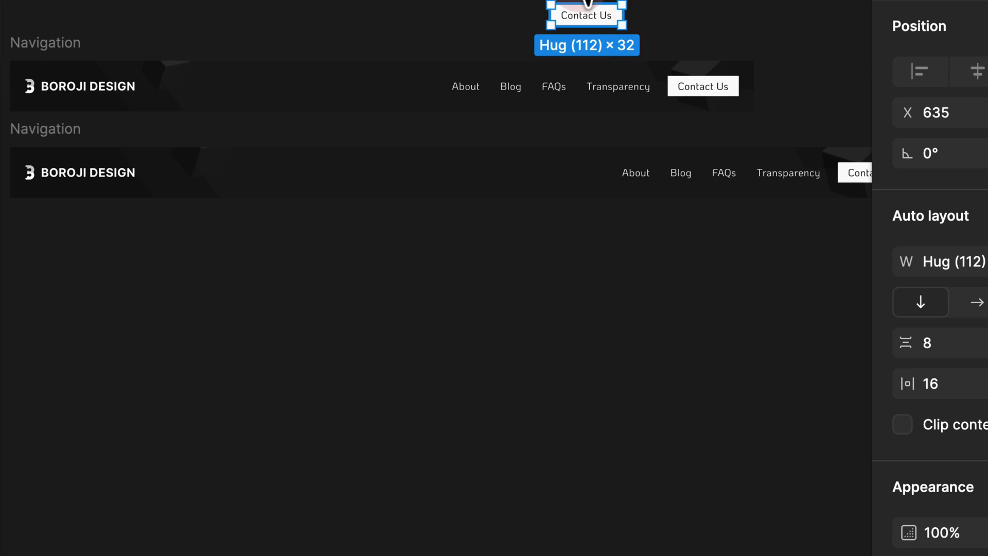
key(Delete)
click(620, 84)
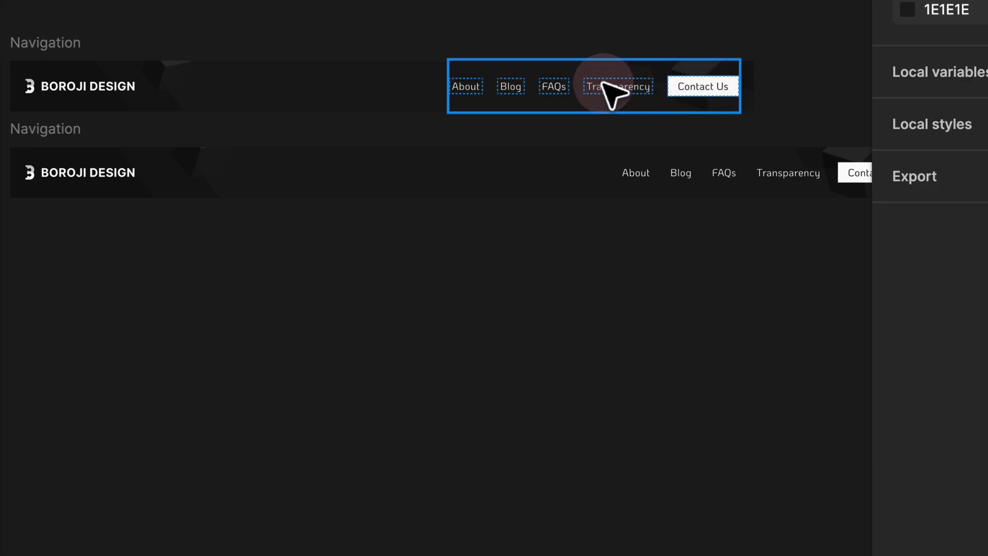
Try replacing the FAQs label in the upper Navigation bar with longer placeholder text.
scroll(600, 94, down, 1)
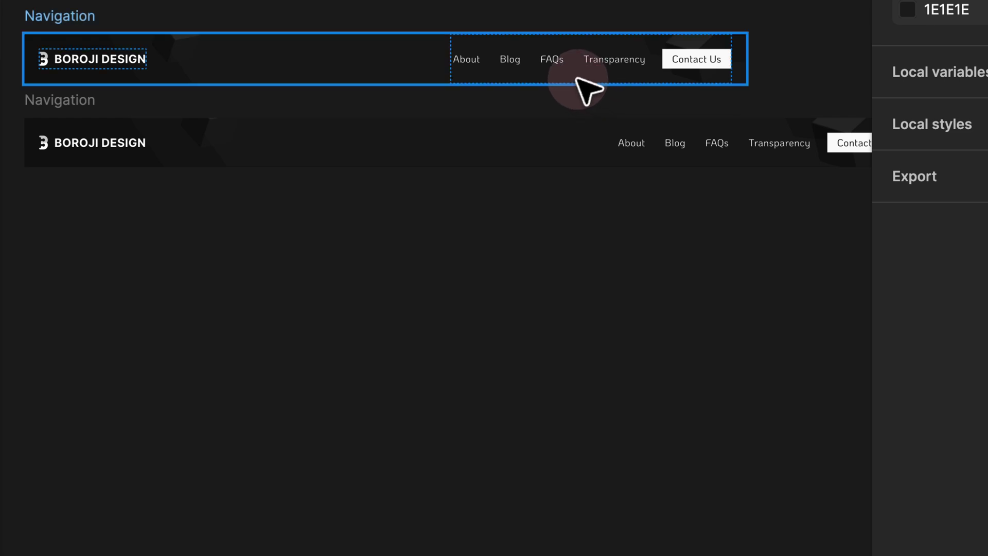
scroll(578, 79, up, 4)
double_click(532, 44)
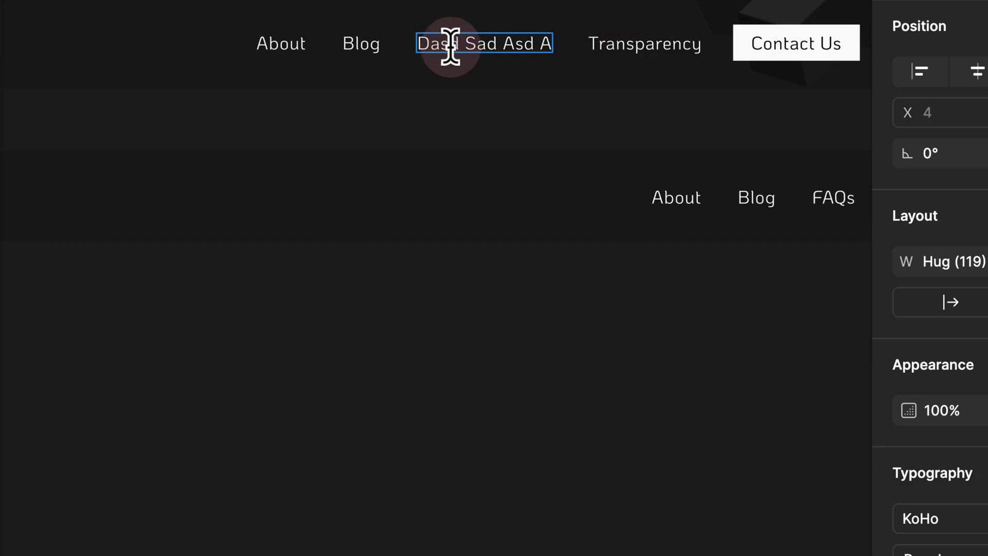
key(Escape)
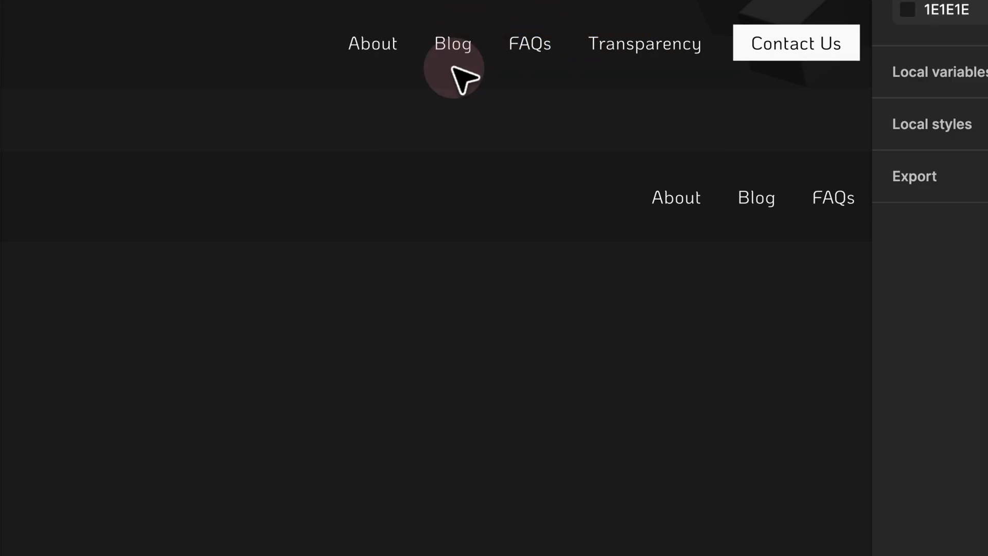
Select the lower Navigation frame and expand its layers to examine how Items and Logo are nested.
scroll(452, 67, down, 4)
drag(160, 195, 327, 199)
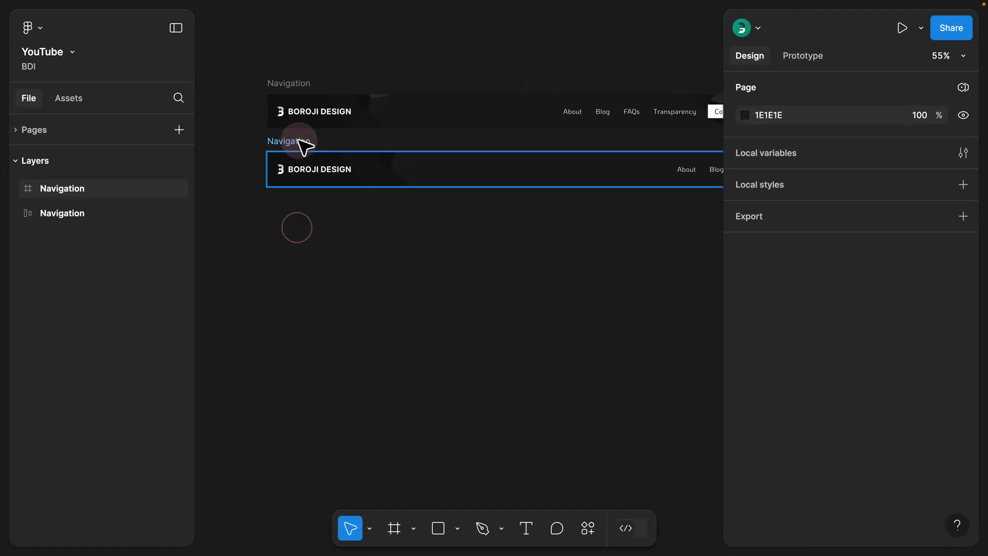
click(299, 139)
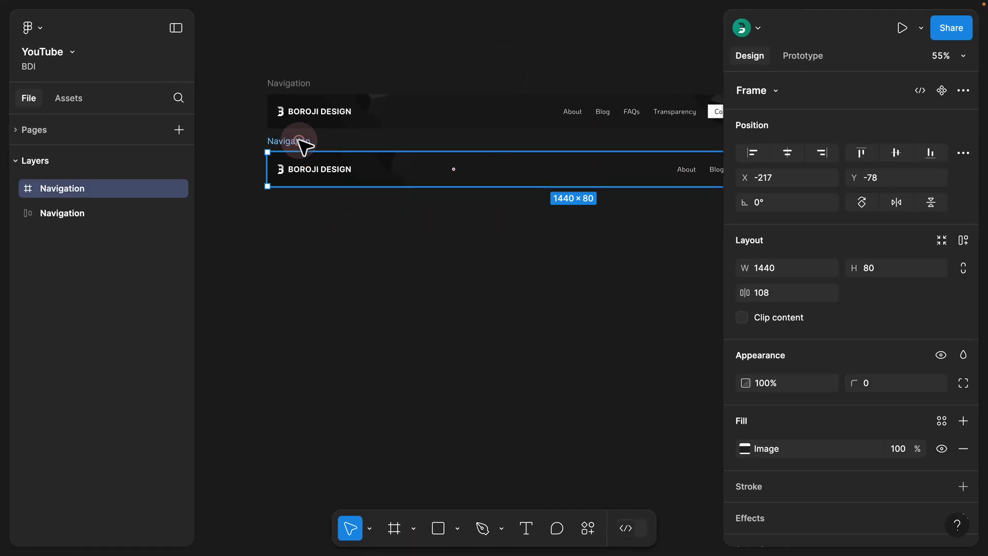
scroll(379, 154, down, 5)
drag(502, 178, 466, 184)
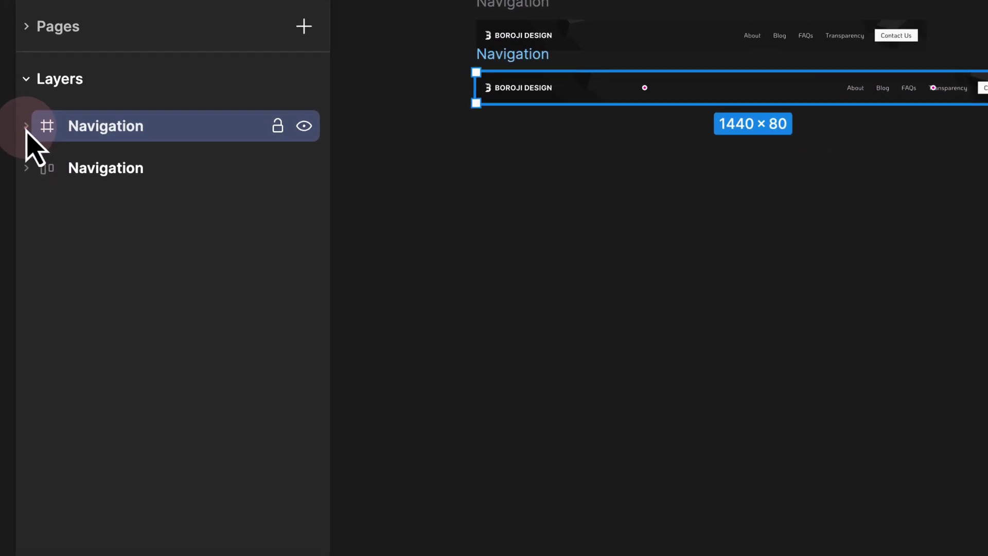
click(26, 126)
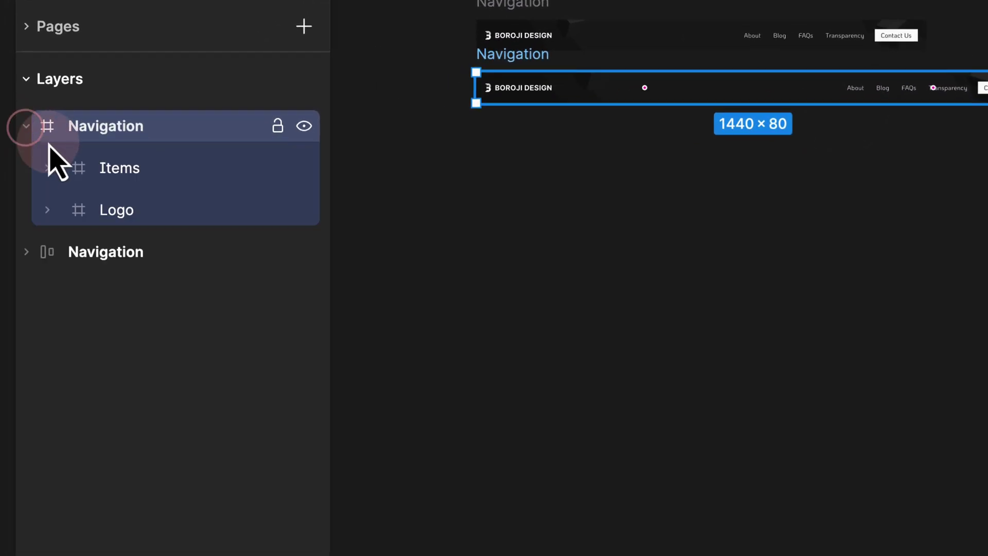
click(47, 170)
click(41, 170)
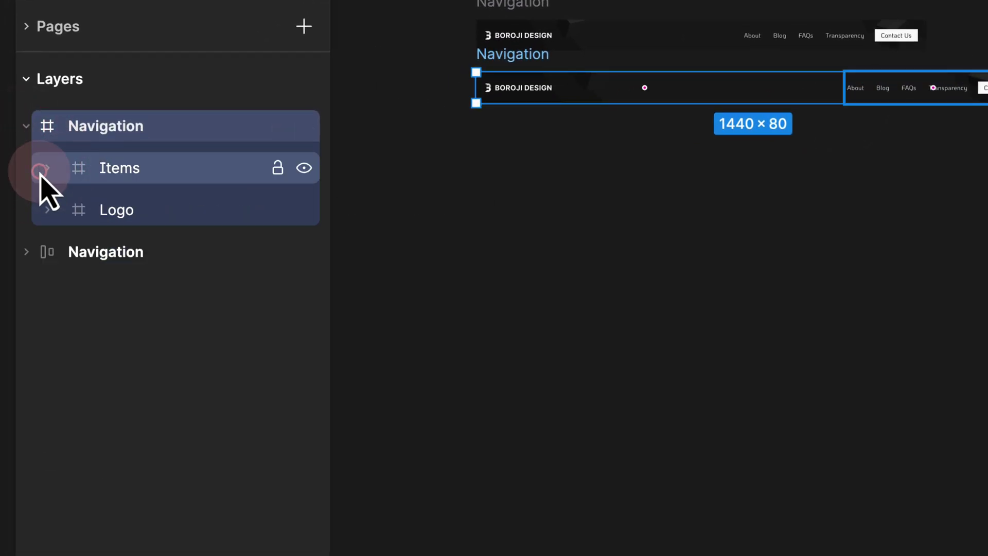
Try resizing the lower Navigation frame's width to about 1723 and about 931, and undo the resizing.
drag(710, 156, 472, 136)
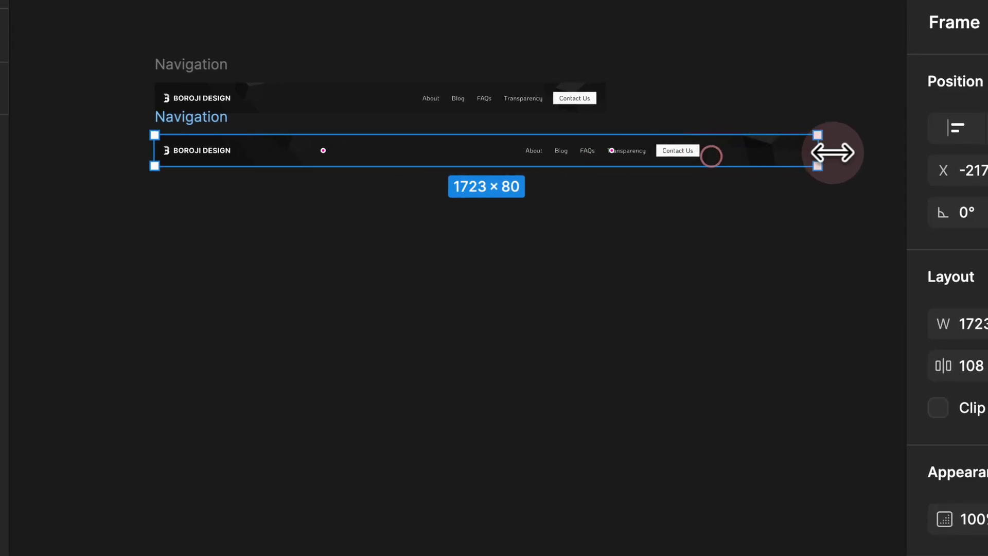
scroll(565, 150, up, 5)
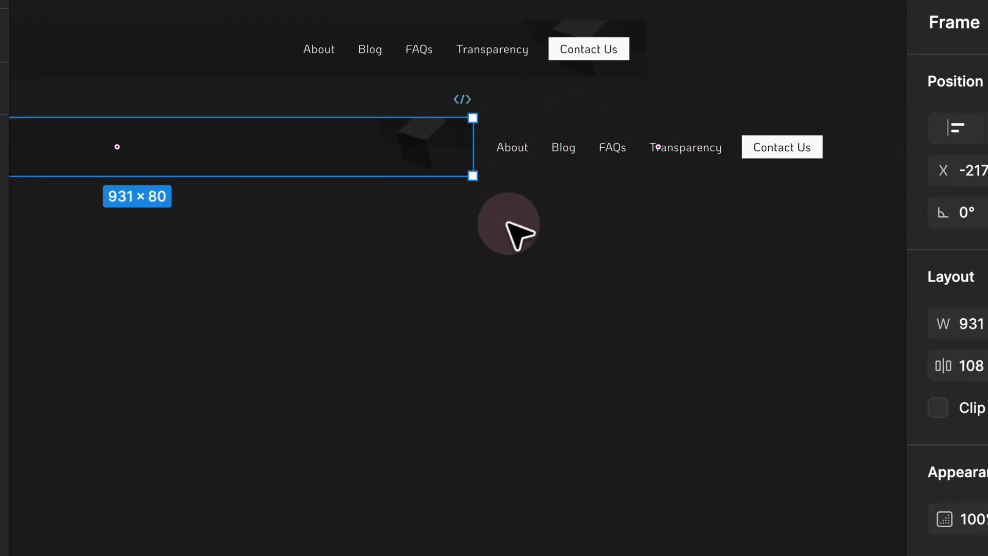
key(ctrl+z)
key(ctrl+z)
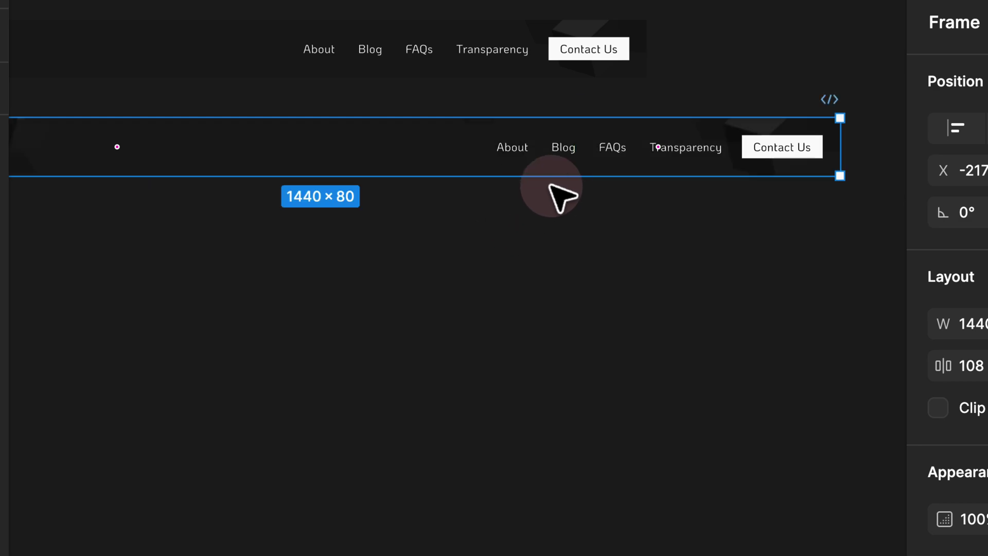
Set the horizontal constraint of the lower Navigation bar's Items frame to Right.
click(592, 148)
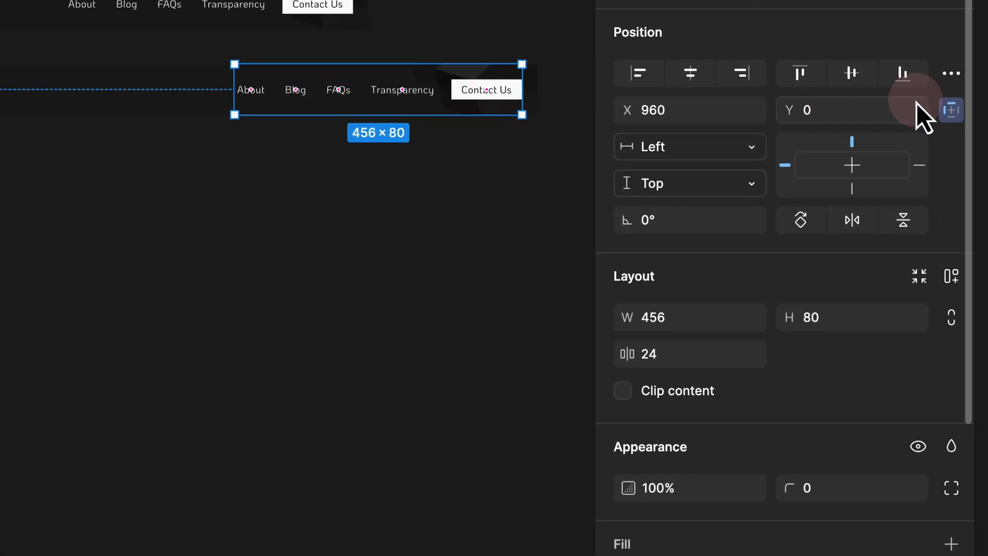
click(951, 117)
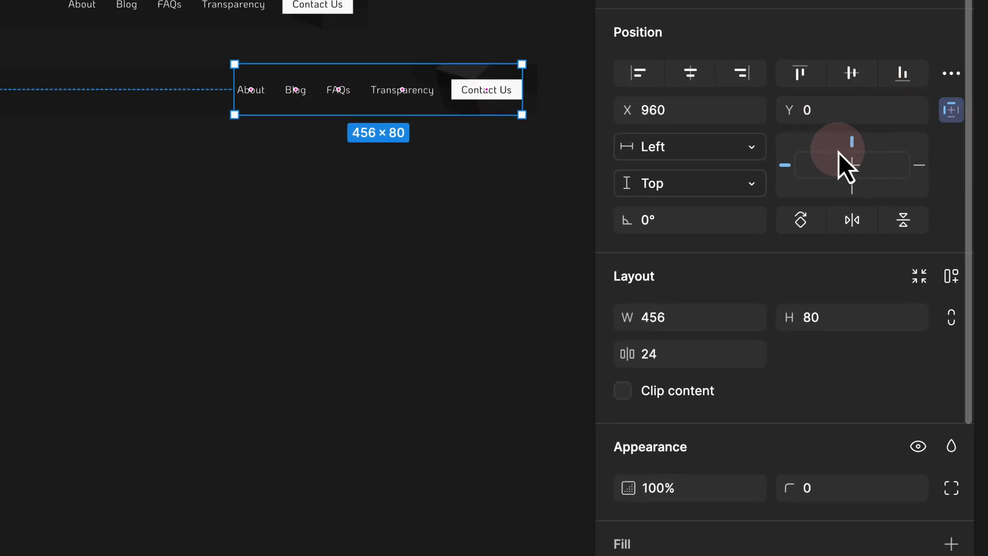
click(783, 163)
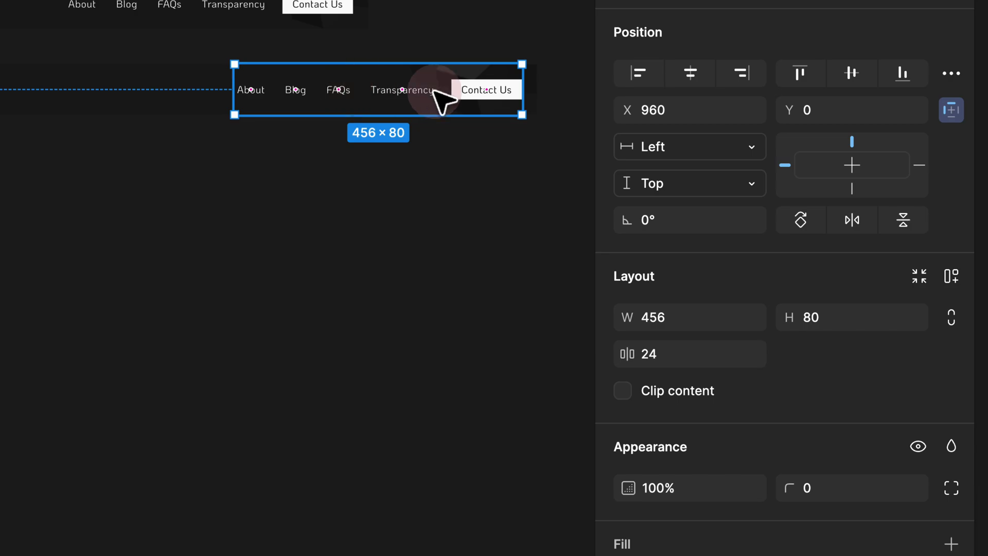
click(921, 165)
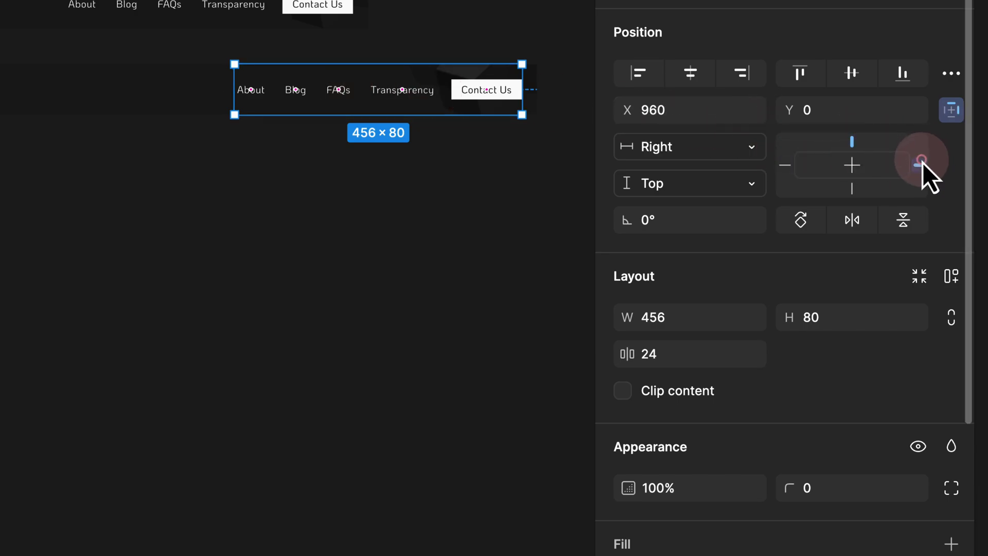
click(924, 165)
click(381, 71)
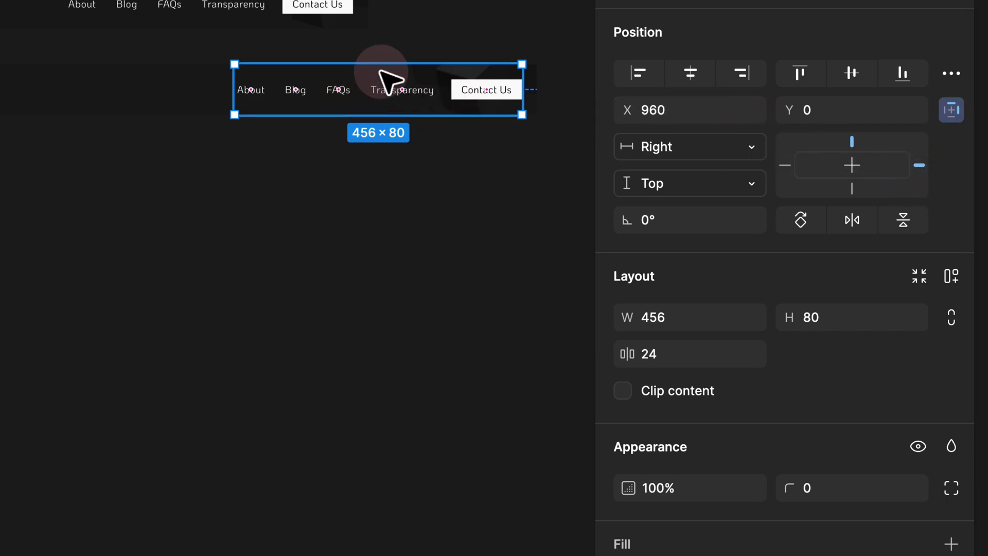
Resize both the upper and lower Navigation frames to a width of 1280.
scroll(203, 143, down, 5)
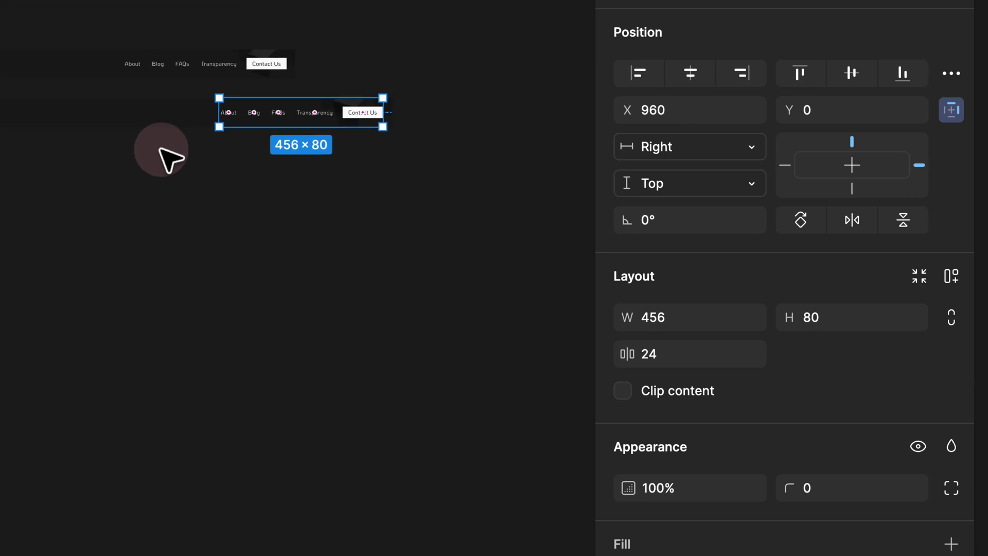
drag(61, 161, 111, 146)
click(30, 109)
drag(718, 220, 646, 216)
click(172, 135)
drag(599, 154, 646, 216)
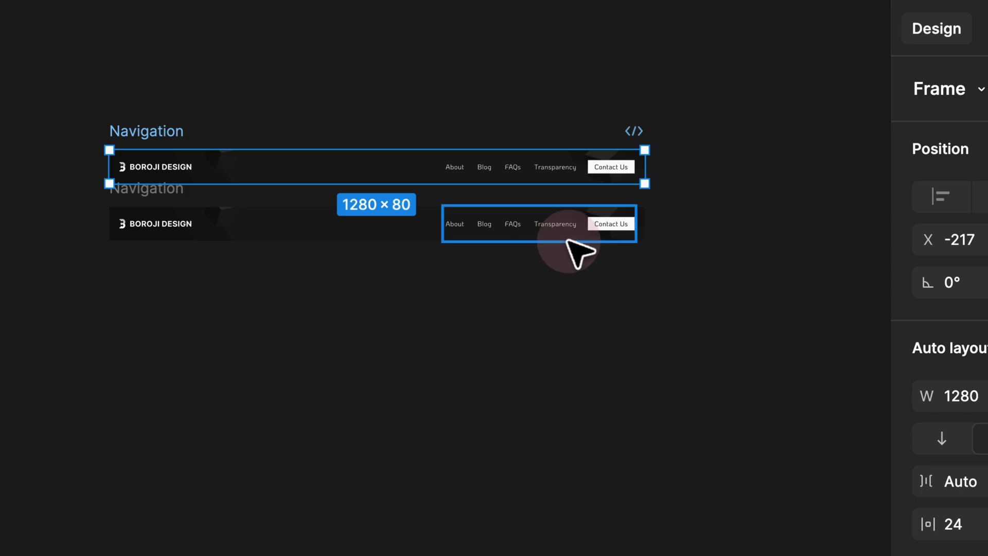
Duplicate the Contact Us button inside the lower Navigation bar's Items frame, placing the copy over the menu items.
scroll(569, 241, up, 5)
click(680, 205)
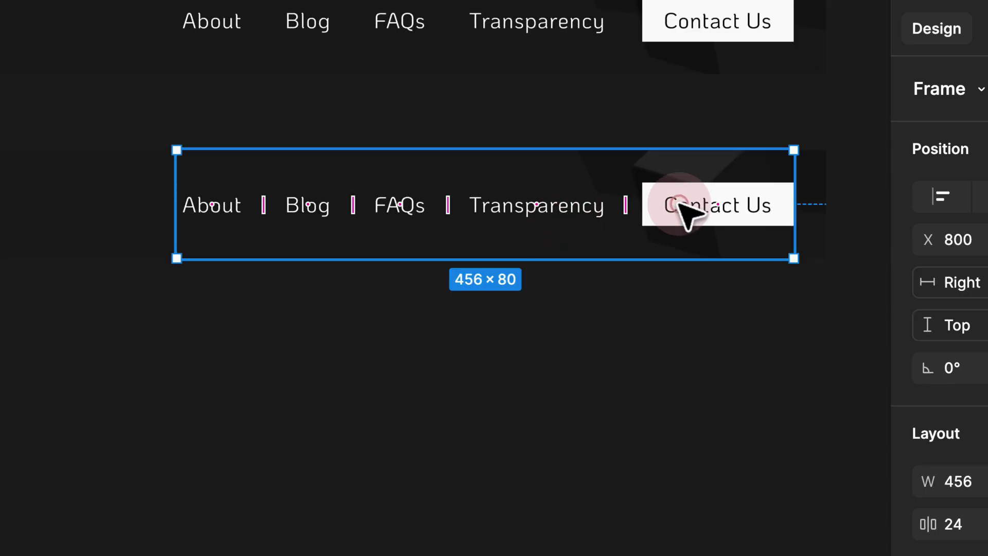
click(680, 205)
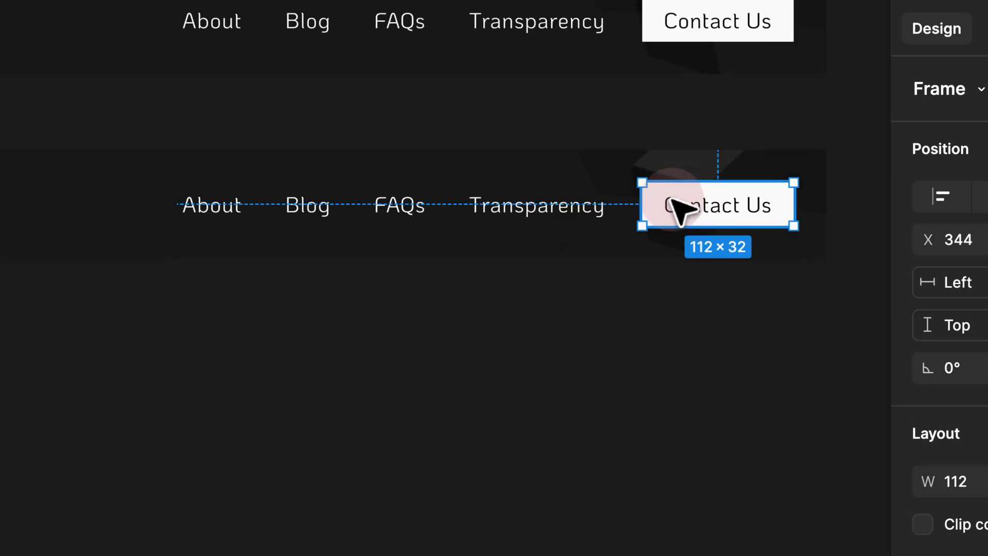
drag(675, 201, 242, 214)
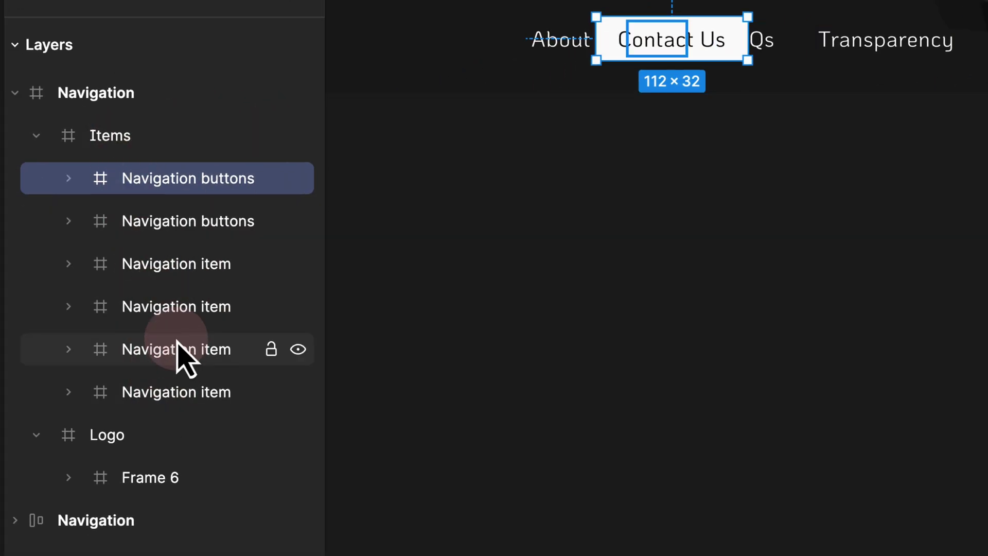
Shift the original menu items and button leftward together and place the duplicated Contact Us button after them at X 288, Y 24.
click(144, 222)
shift+click(176, 386)
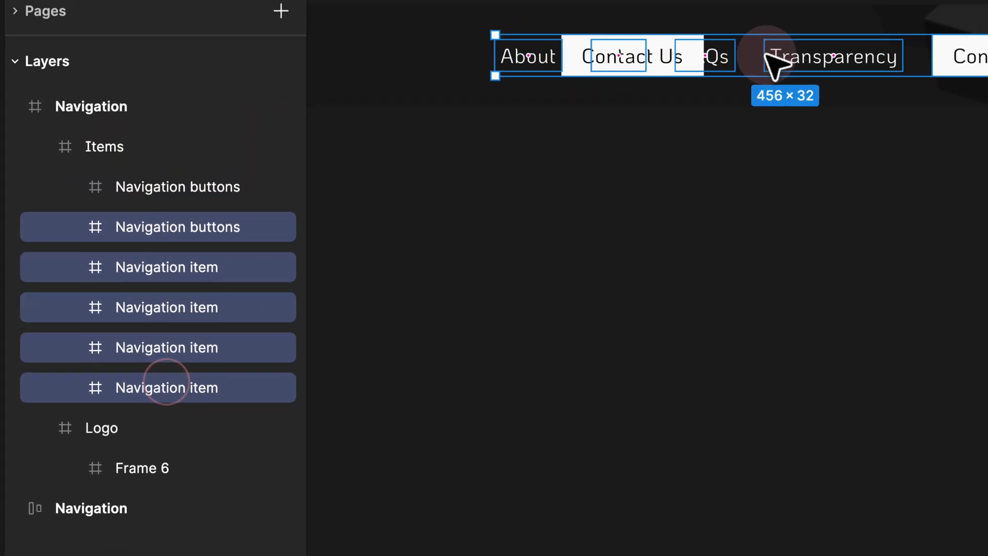
drag(815, 39, 557, 37)
click(657, 39)
drag(388, 157, 567, 161)
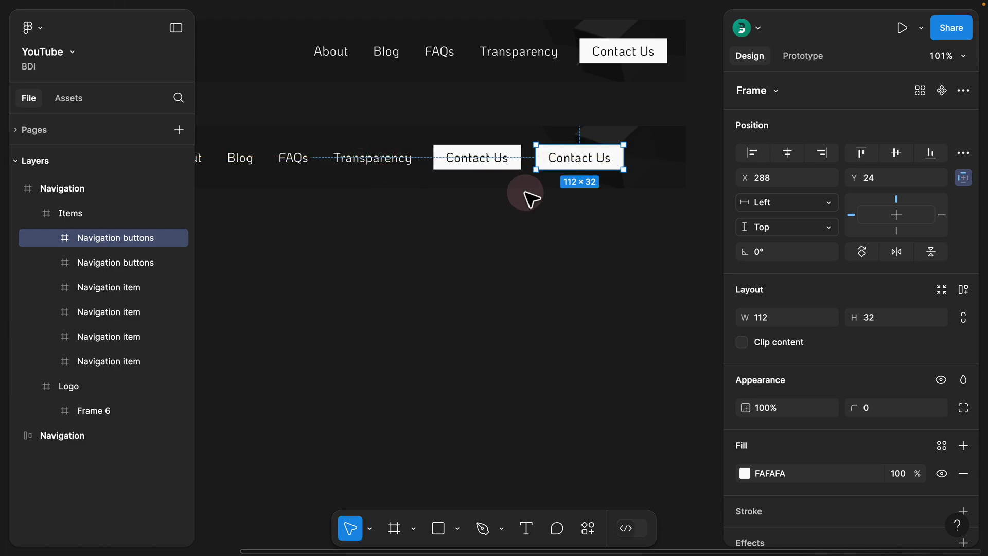
click(497, 219)
scroll(496, 218, down, 5)
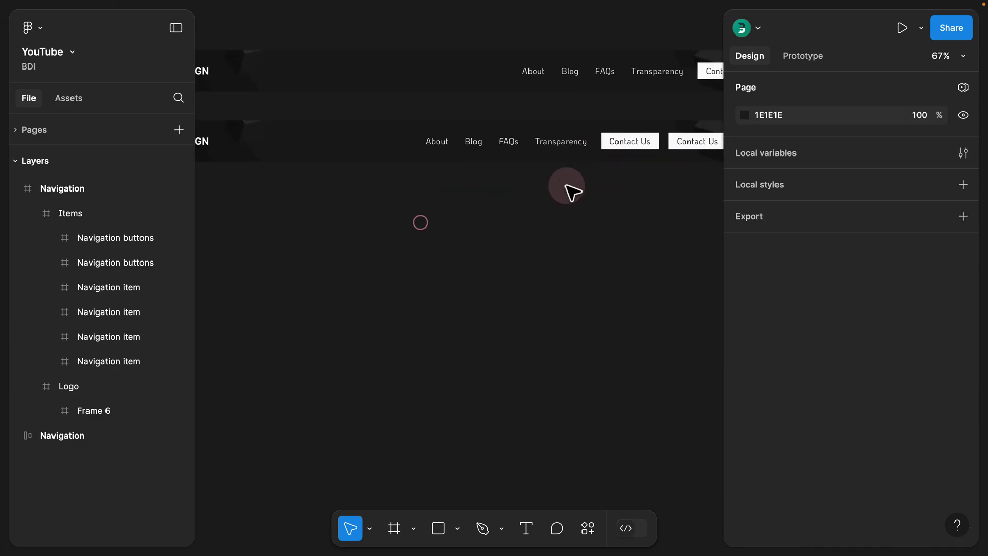
scroll(549, 182, down, 2)
drag(527, 202, 465, 202)
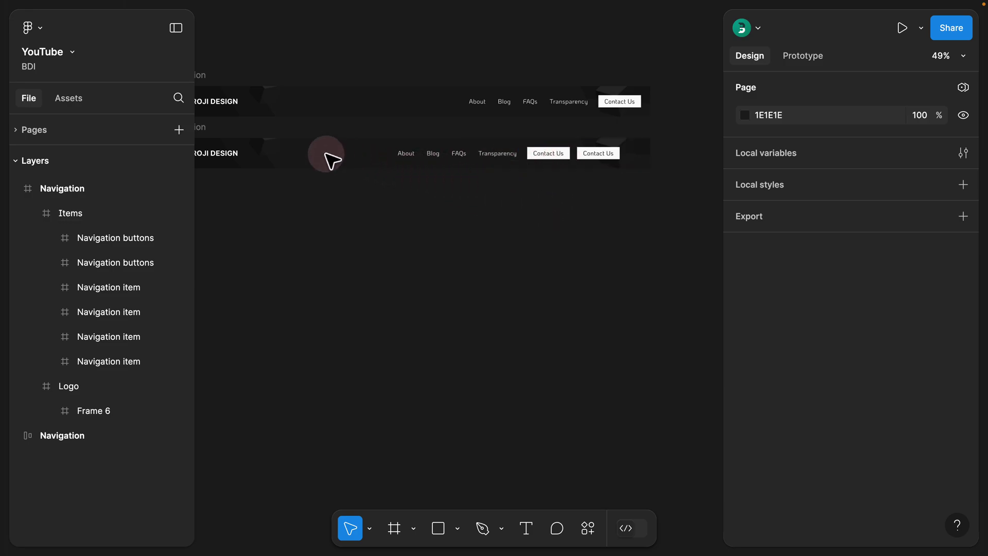
scroll(319, 154, down, 2)
click(296, 151)
drag(598, 169, 638, 158)
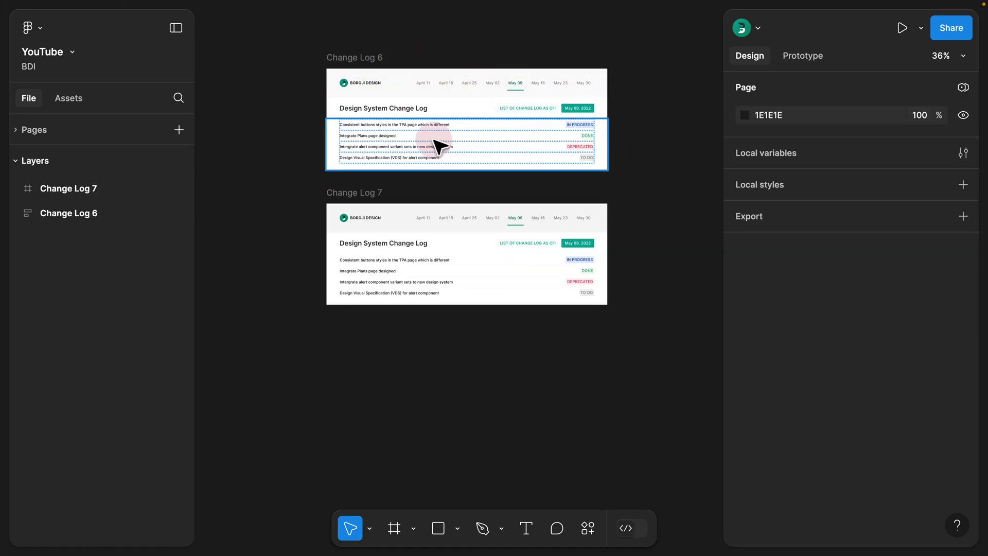
Narrow the Change Log 6 frame to about 662 wide.
scroll(443, 136, up, 2)
drag(480, 176, 447, 184)
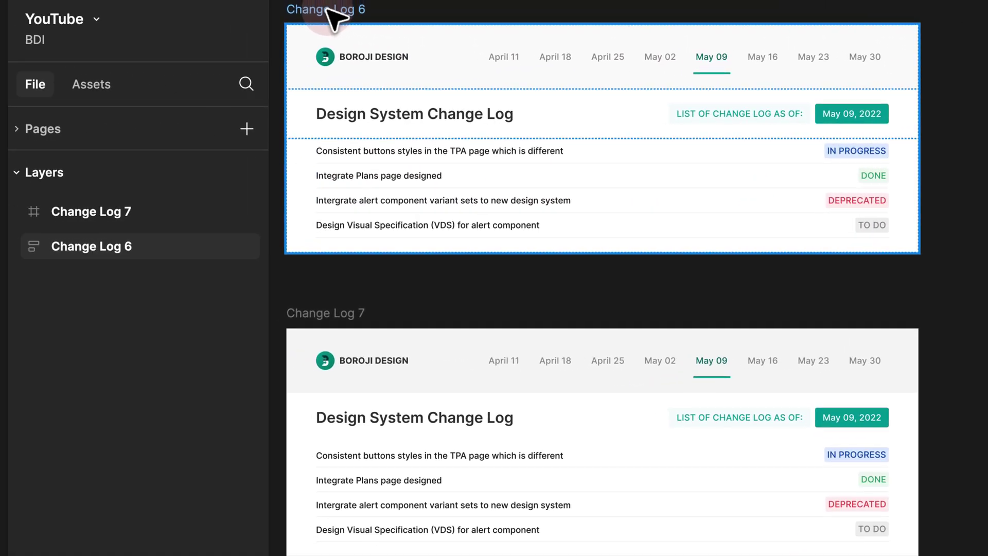
click(82, 1)
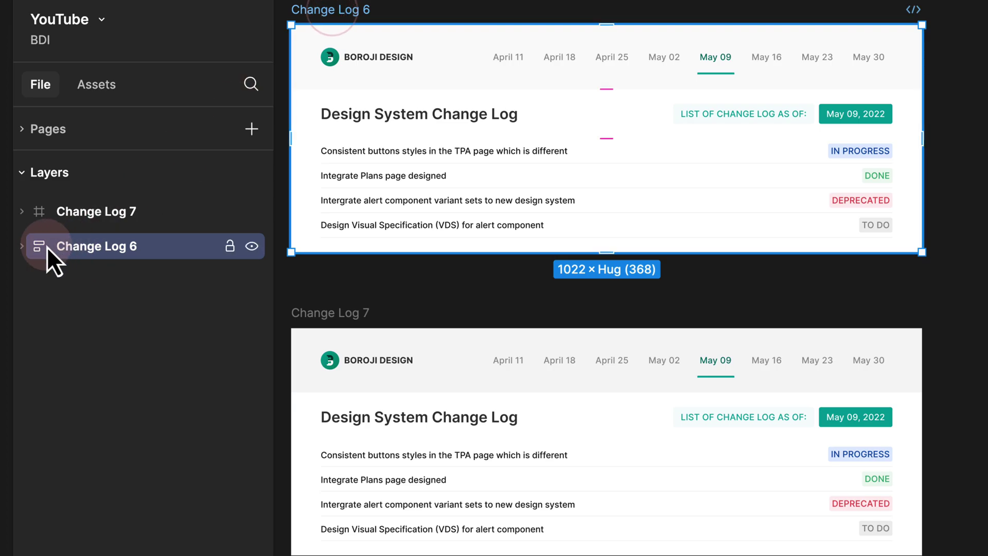
scroll(778, 282, down, 5)
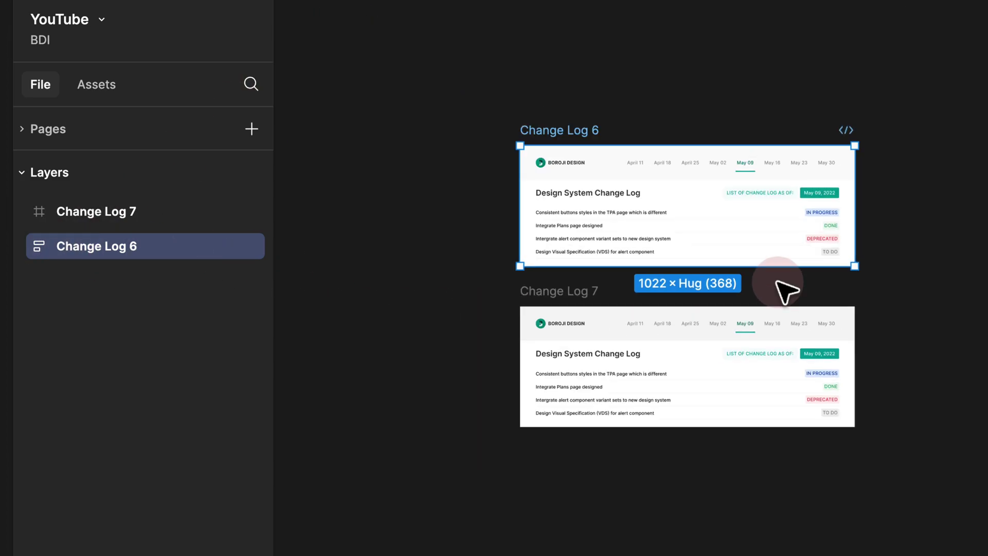
drag(778, 282, 725, 274)
drag(800, 181, 684, 164)
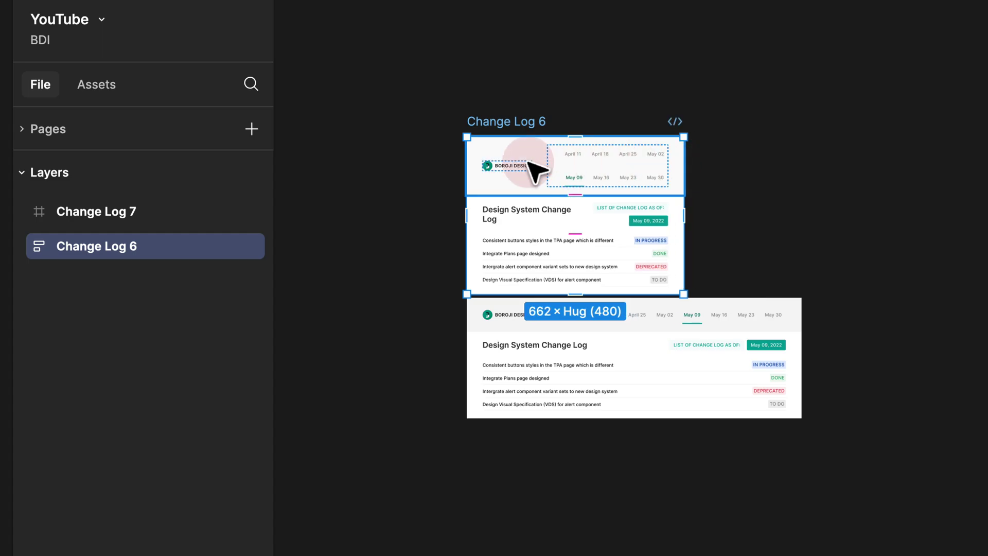
Move Change Log 6 farther above Change Log 7 and narrow it to about 541 wide.
drag(514, 120, 525, 47)
drag(689, 92, 638, 90)
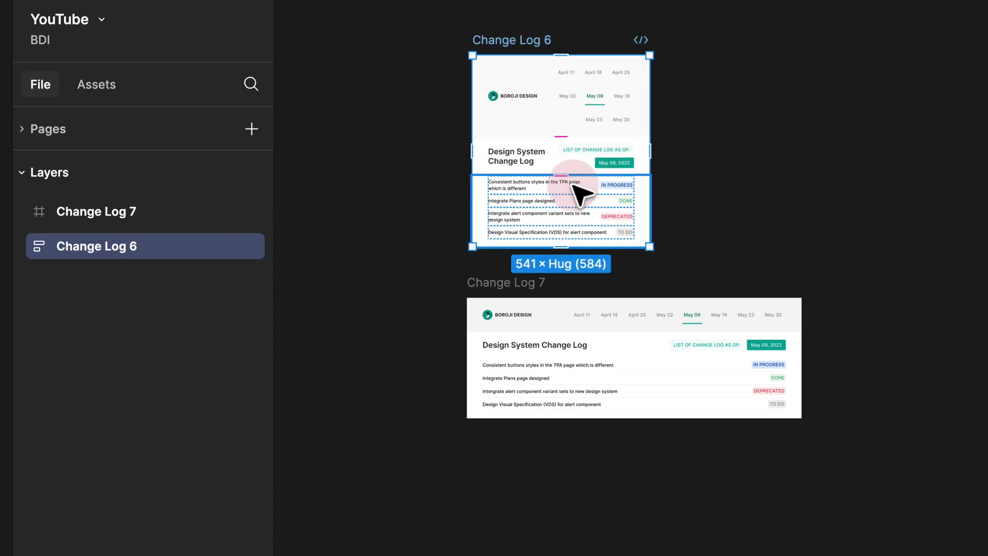
Widen the Change Log 6 frame to about 981.
scroll(571, 174, up, 2)
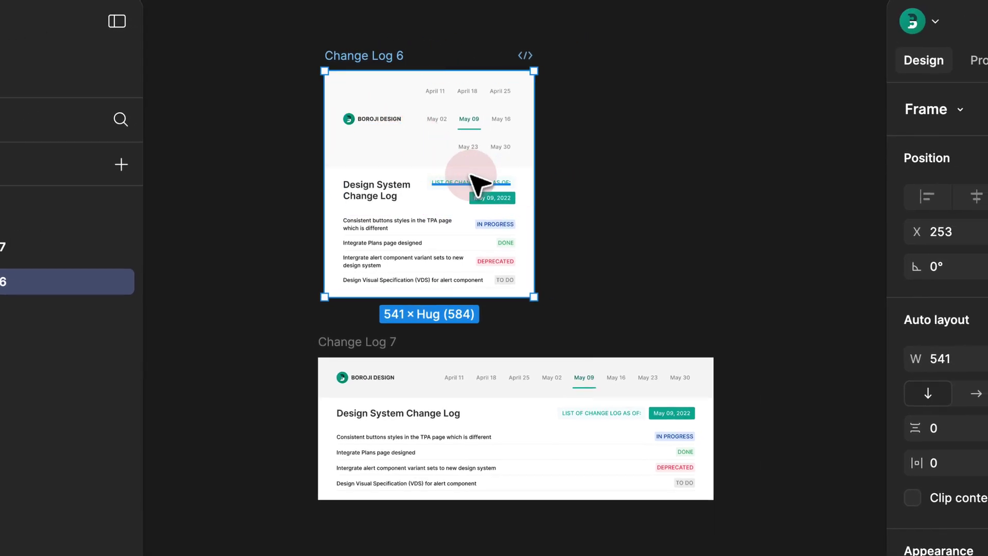
scroll(598, 141, up, 4)
drag(573, 77, 833, 78)
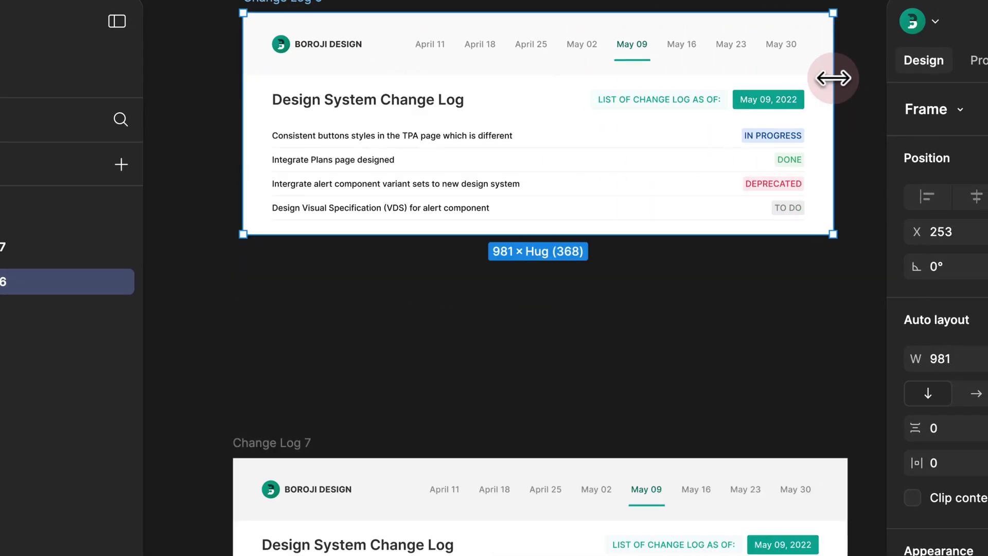
Delete the May 16 and May 23 tabs from the Change Log 6 header.
drag(765, 126, 706, 162)
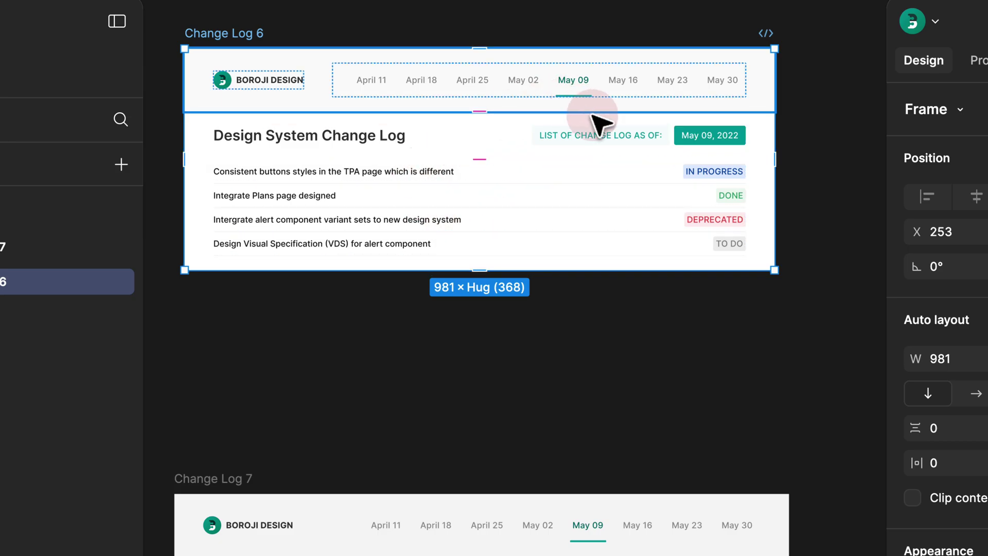
click(627, 79)
click(626, 79)
key(Delete)
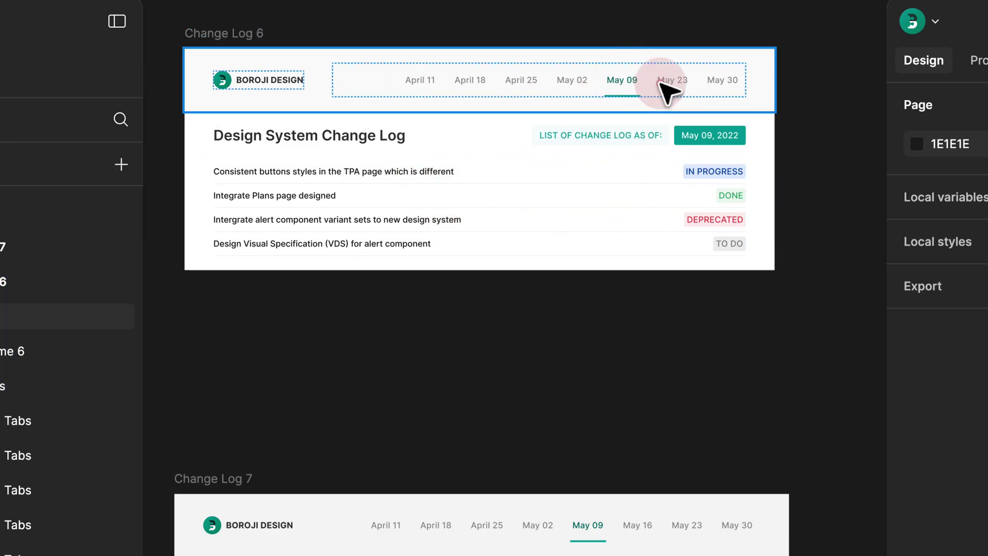
click(662, 82)
click(663, 82)
key(Delete)
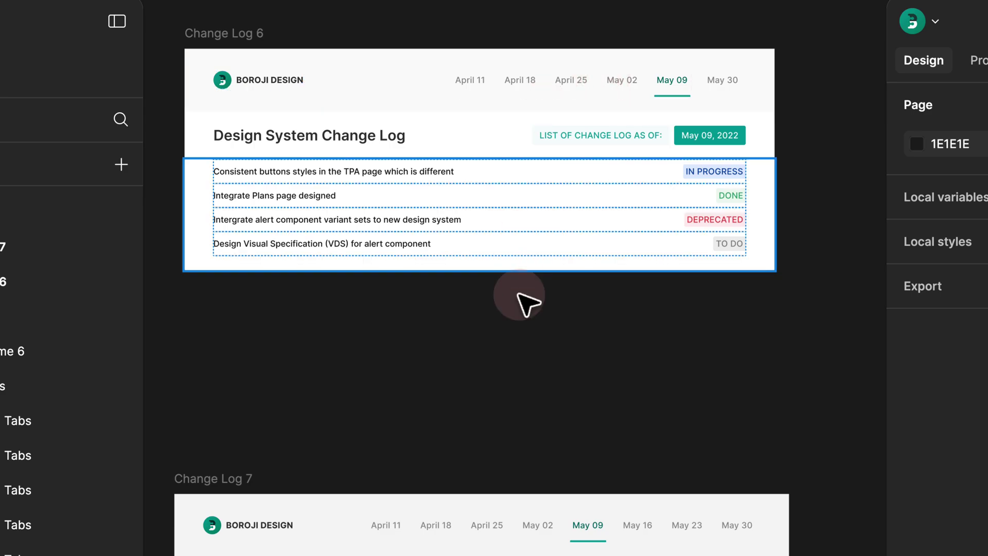
click(524, 341)
Select Change Log 7 and examine the child frames nested inside it.
scroll(302, 450, down, 5)
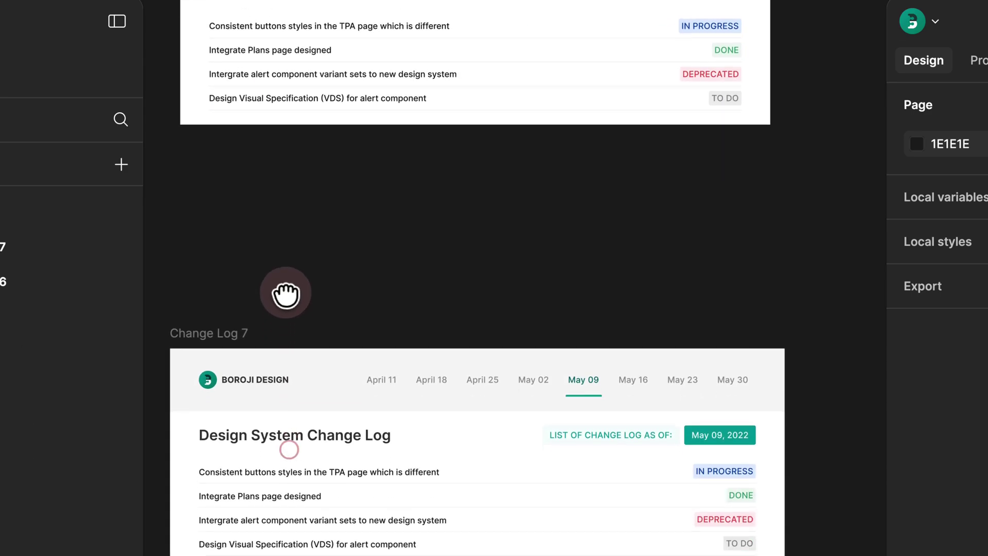
click(215, 257)
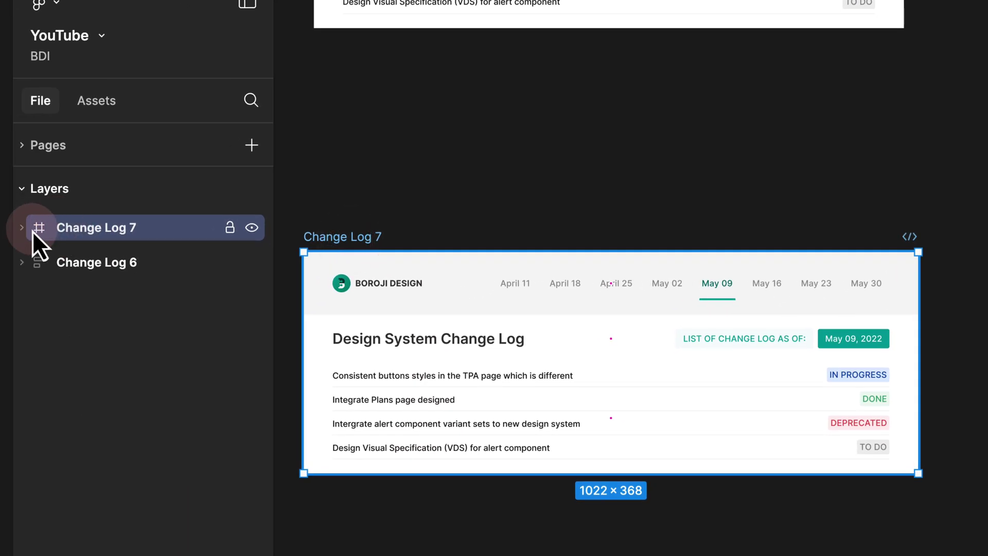
click(22, 227)
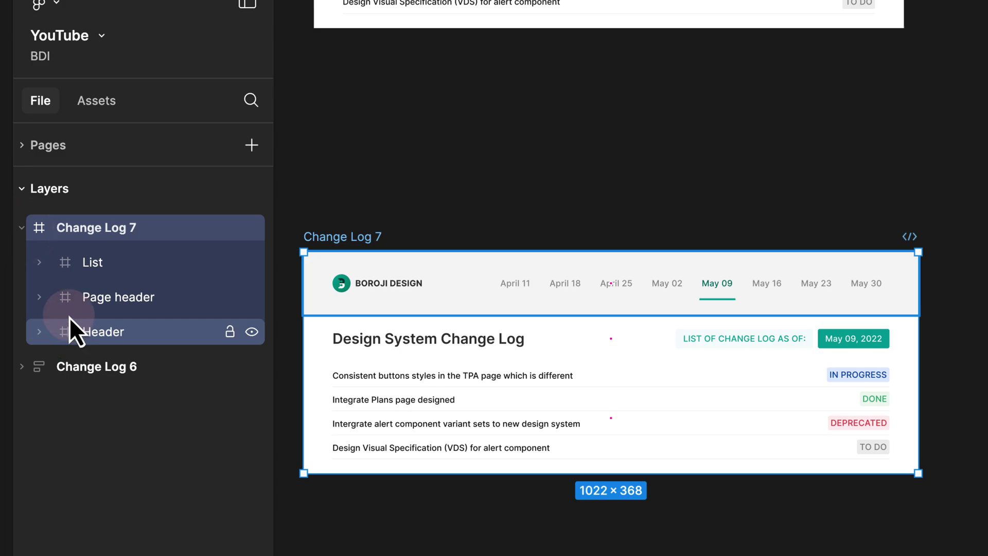
click(22, 227)
scroll(404, 233, down, 3)
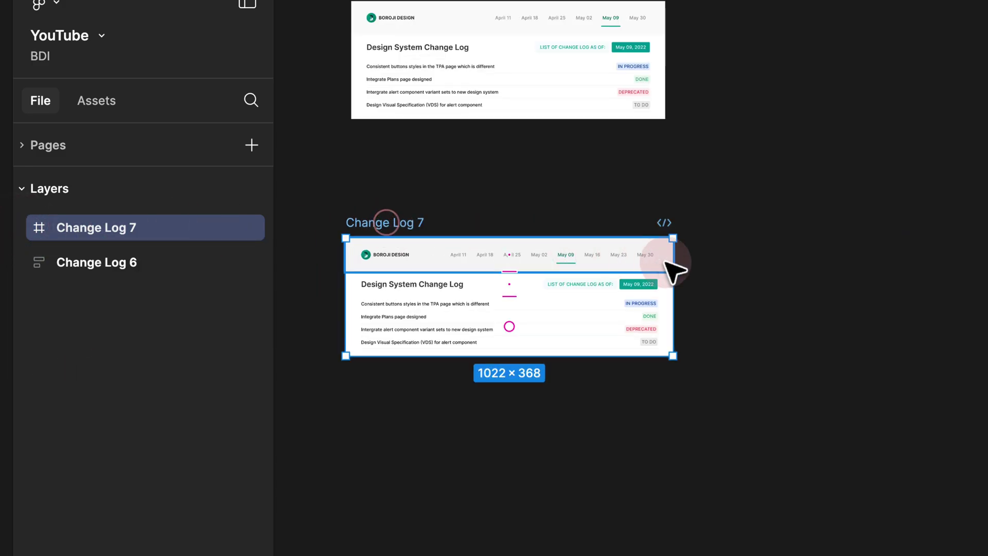
mouse_move(673, 258)
mouse_down()
mouse_move(753, 255)
mouse_move(667, 258)
mouse_up()
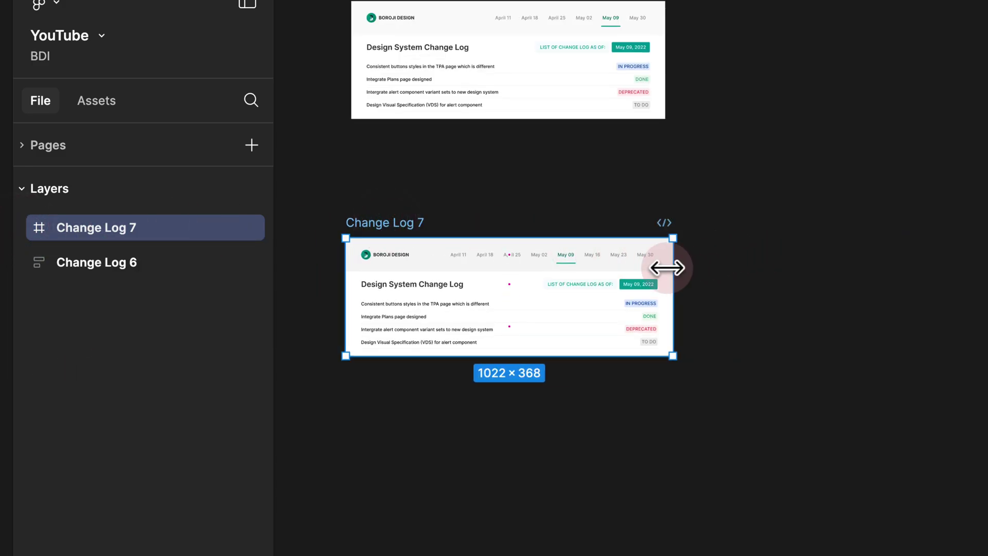
Set the horizontal constraint of the Header frame in Change Log 7 to Left + Right.
scroll(664, 263, up, 3)
click(603, 260)
drag(585, 258, 741, 187)
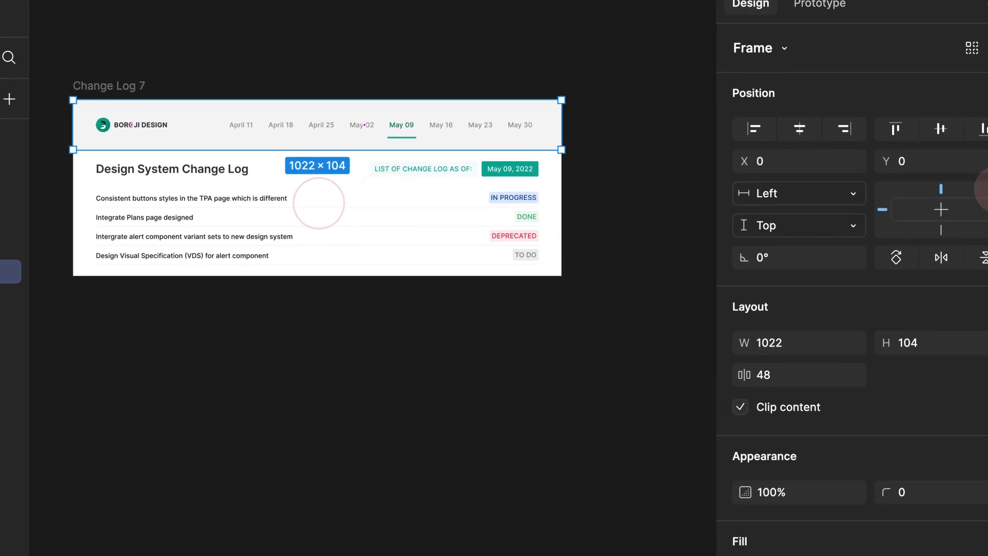
click(787, 182)
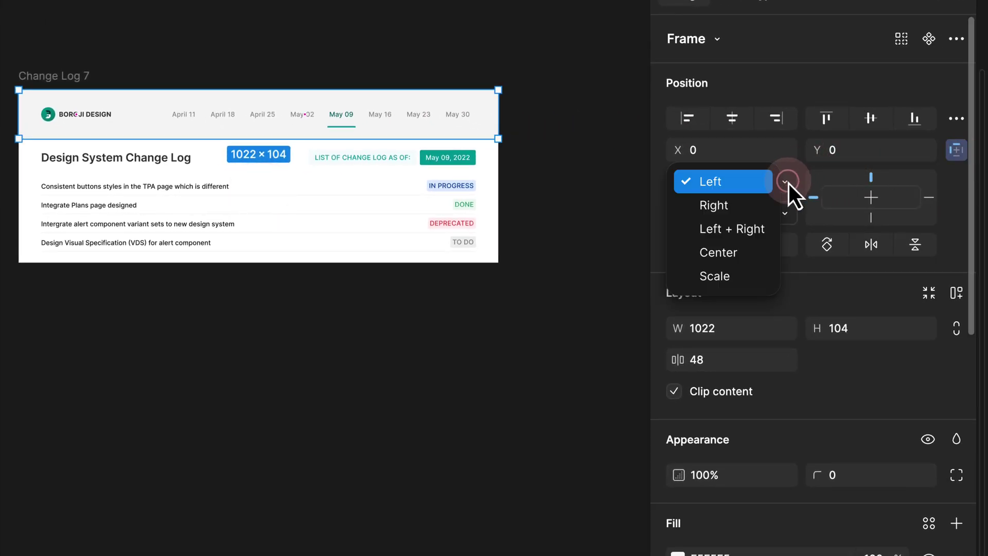
click(720, 229)
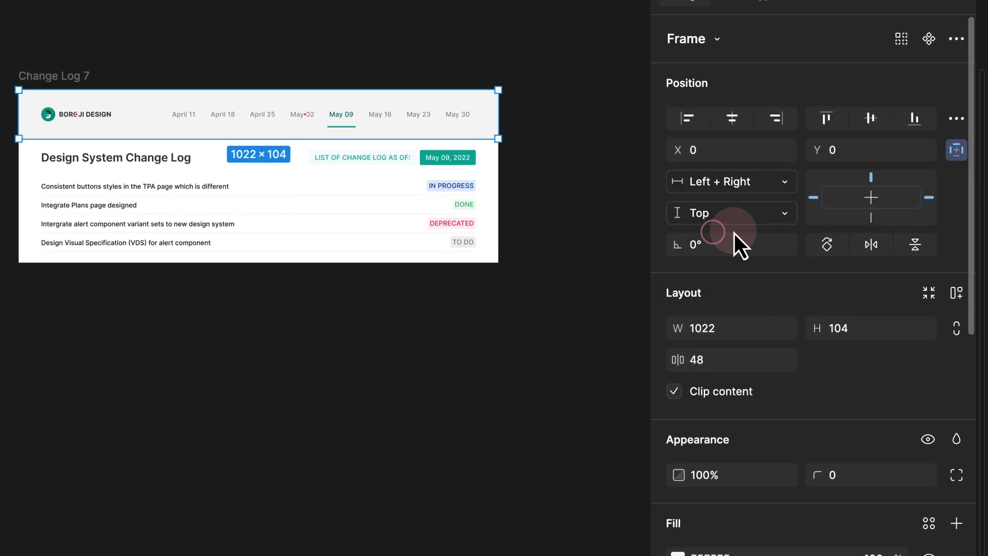
click(929, 199)
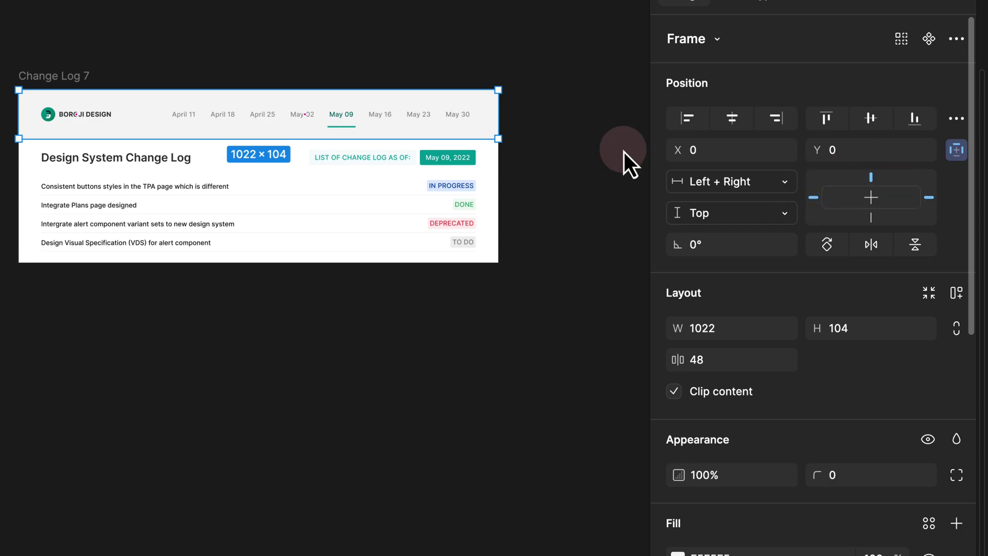
Test the header constraint by widening Change Log 7 to about 1287, and undo the resize.
click(78, 76)
drag(497, 122, 628, 119)
scroll(628, 119, up, 2)
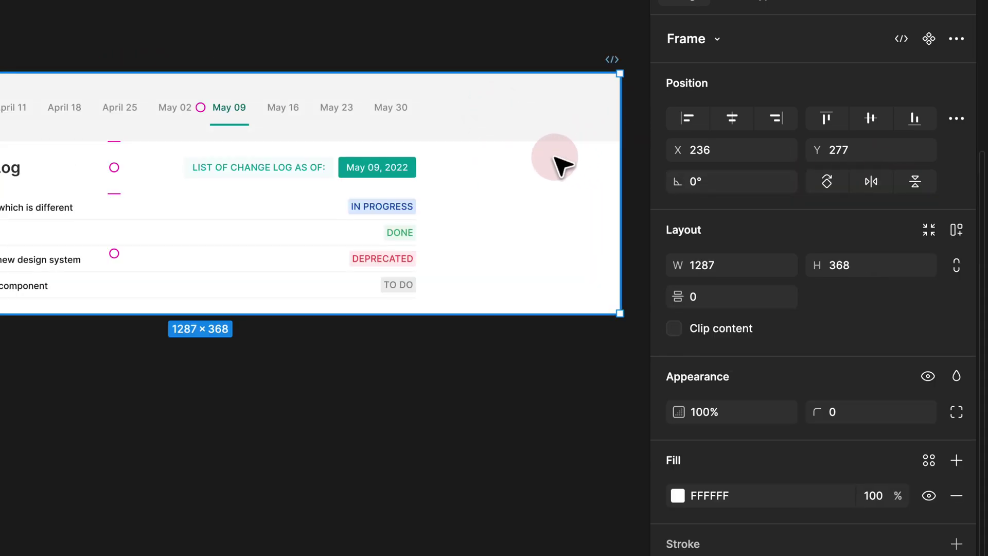
scroll(554, 156, down, 2)
key(ctrl+z)
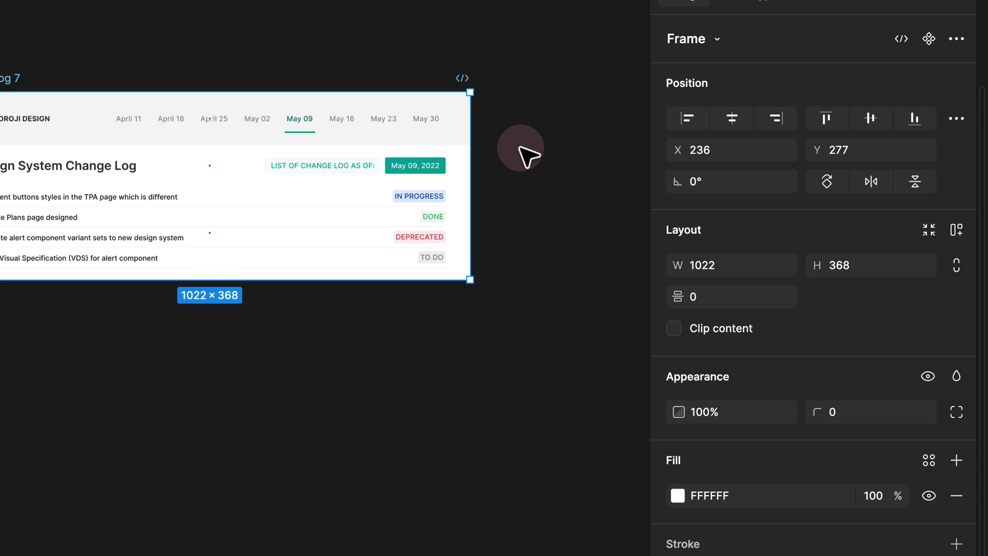
Set the horizontal constraint of the date tabs frame in the Change Log 7 header to Right.
click(407, 118)
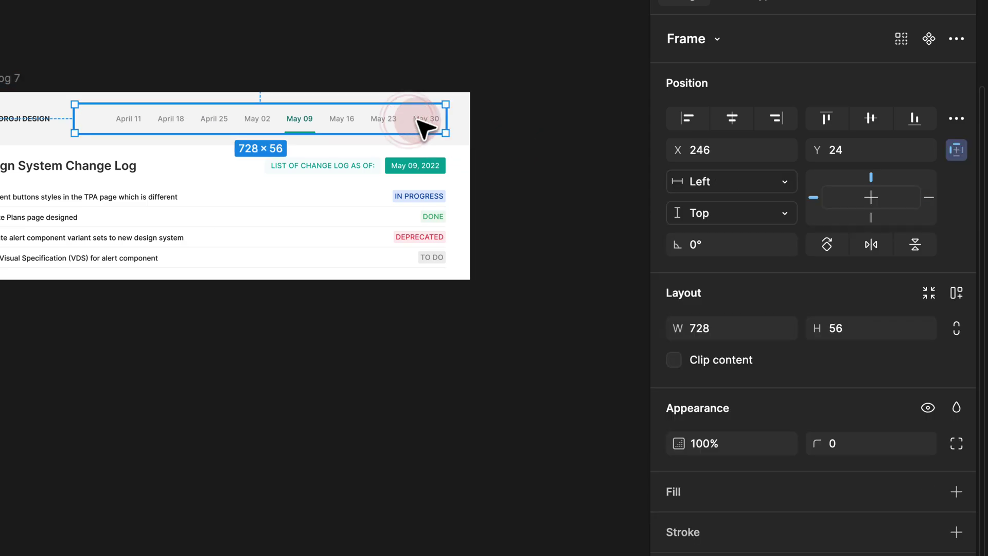
click(903, 172)
click(777, 184)
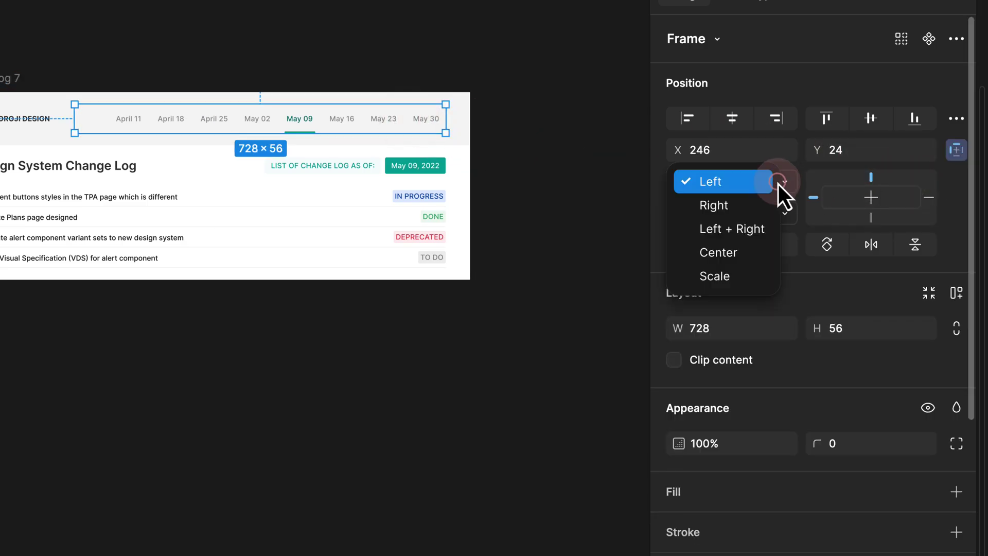
click(770, 204)
click(193, 51)
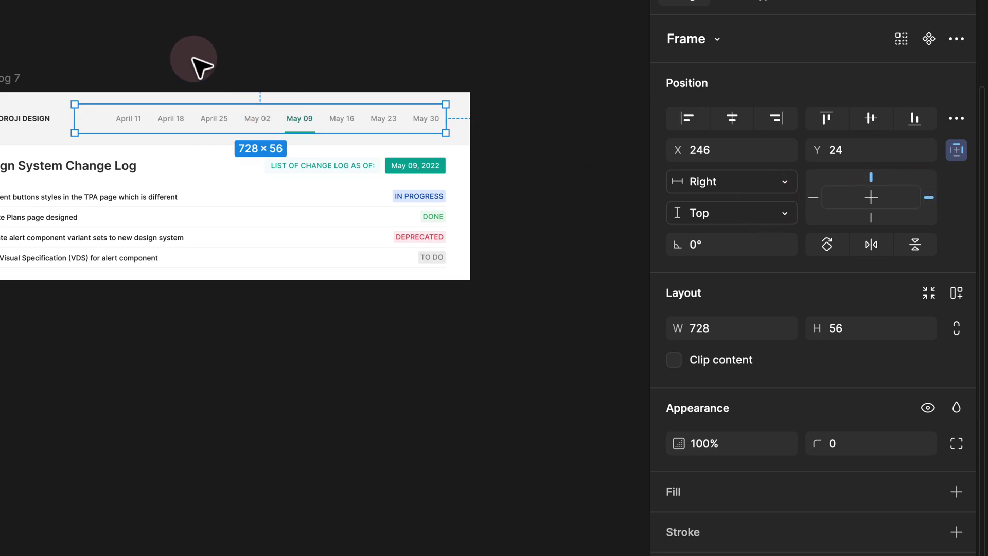
Test the tabs constraint by widening Change Log 7 to about 1338, and undo the resize.
scroll(195, 58, down, 3)
click(87, 64)
drag(366, 105, 438, 88)
scroll(421, 115, up, 1)
scroll(421, 116, up, 2)
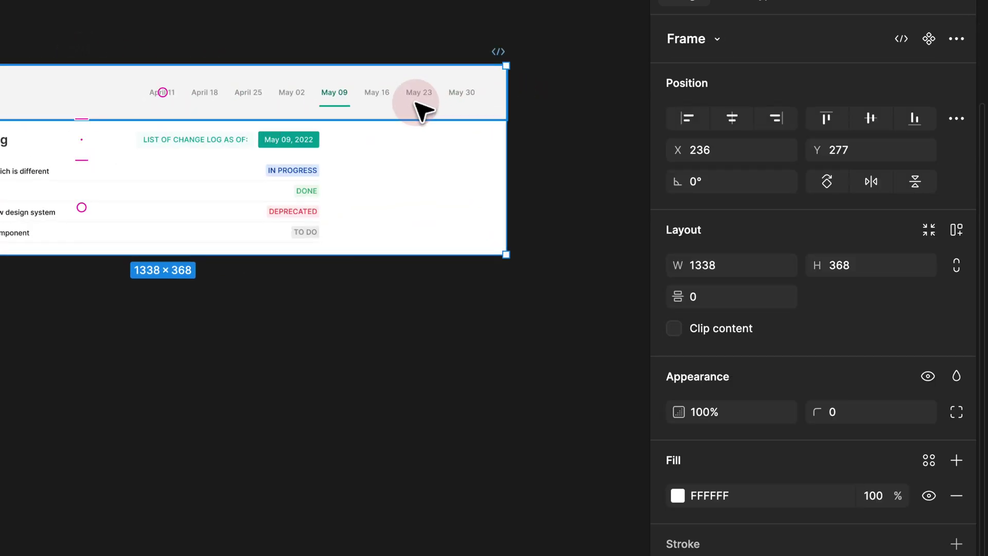
key(super+z)
Delete the May 16 tab from the Change Log 7 header.
click(258, 32)
drag(217, 51, 370, 14)
click(409, 107)
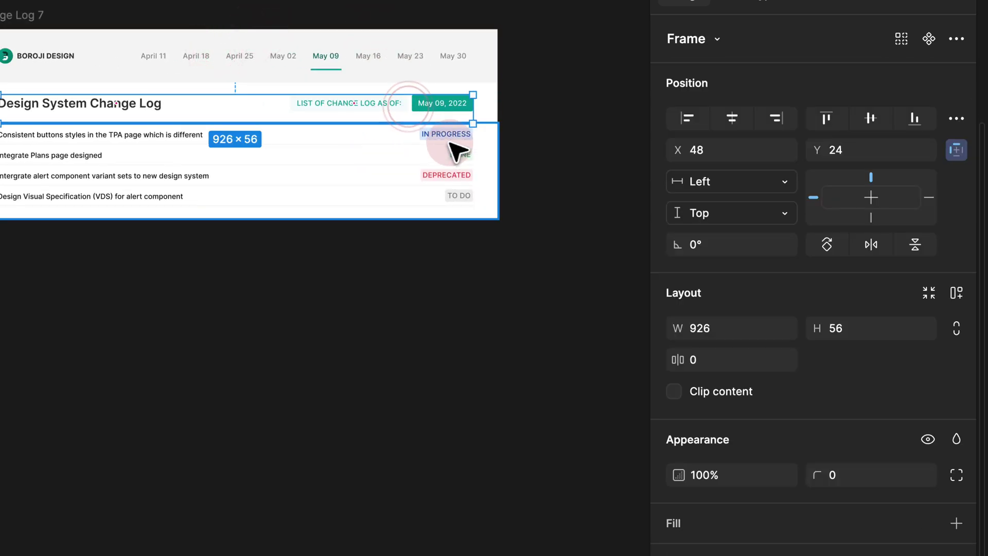
scroll(368, 65, up, 3)
click(361, 66)
click(363, 67)
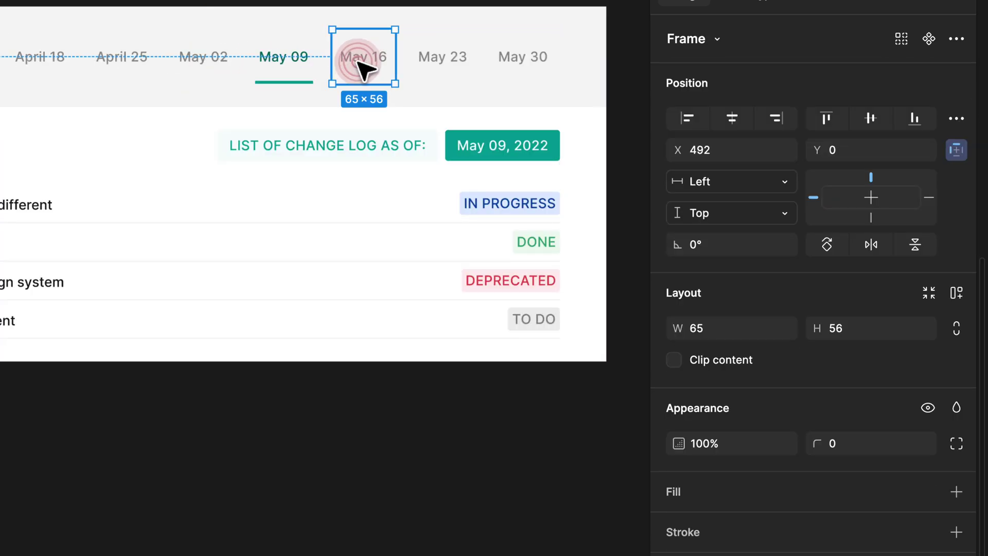
key(Delete)
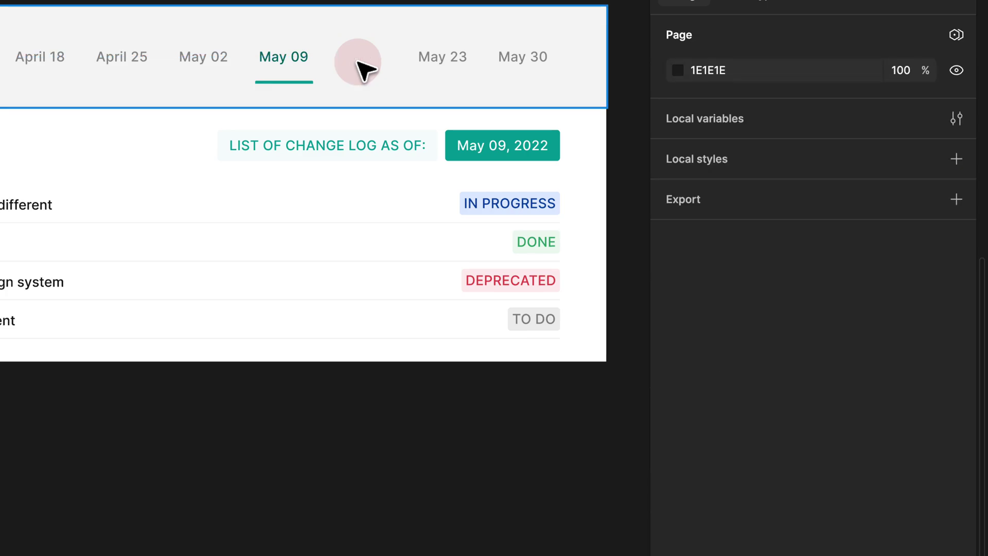
scroll(417, 67, down, 2)
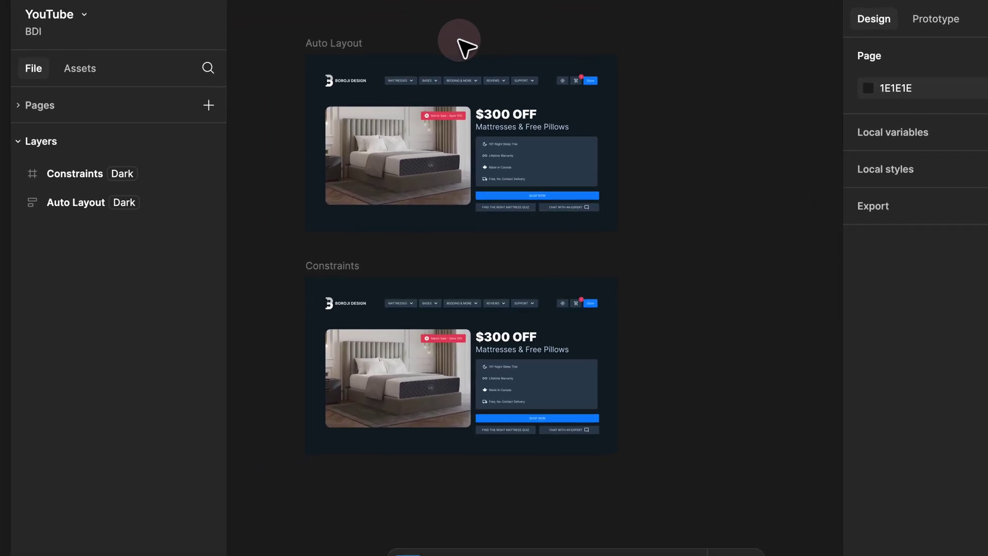
Widen the Auto Layout mattress page frame to about 1934.
click(337, 43)
scroll(615, 97, up, 3)
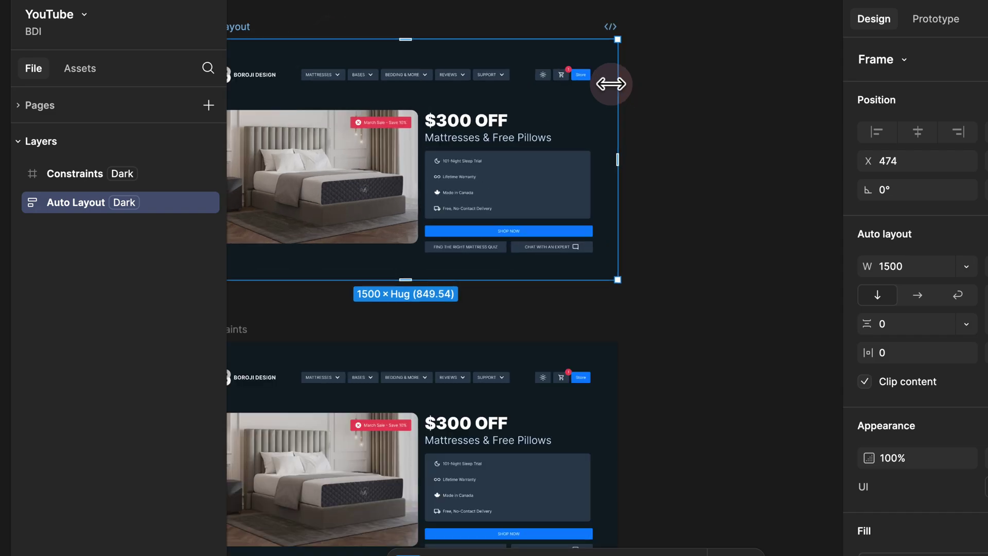
drag(612, 84, 651, 88)
scroll(720, 83, down, 3)
scroll(649, 85, up, 3)
Inspect the sizing of the navigation bar, icon button group and logo in the Auto Layout frame.
double_click(542, 85)
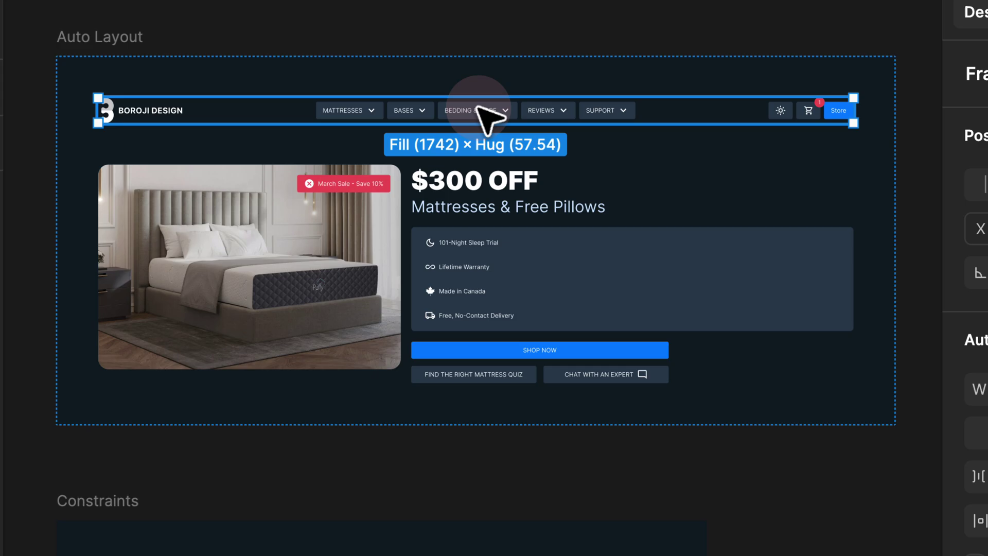
click(787, 110)
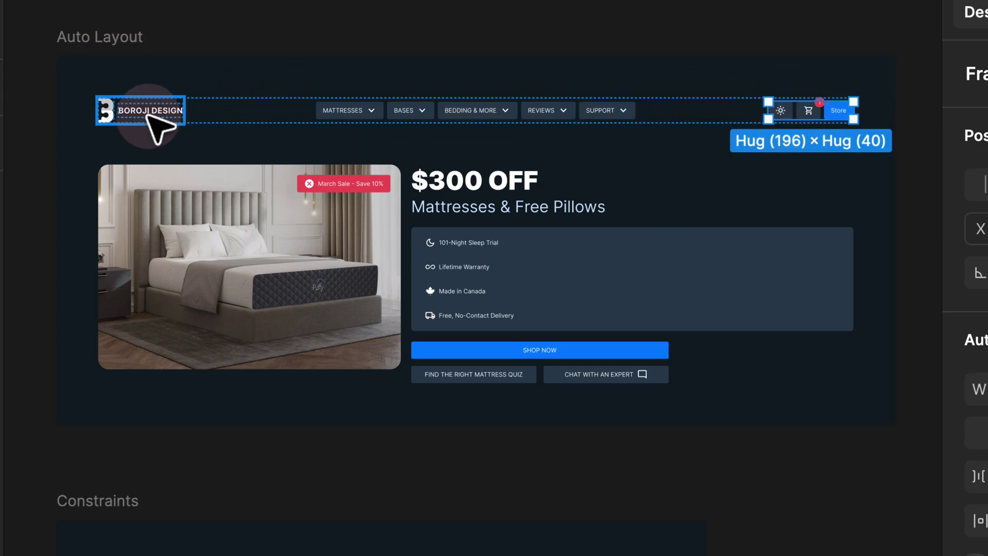
click(157, 126)
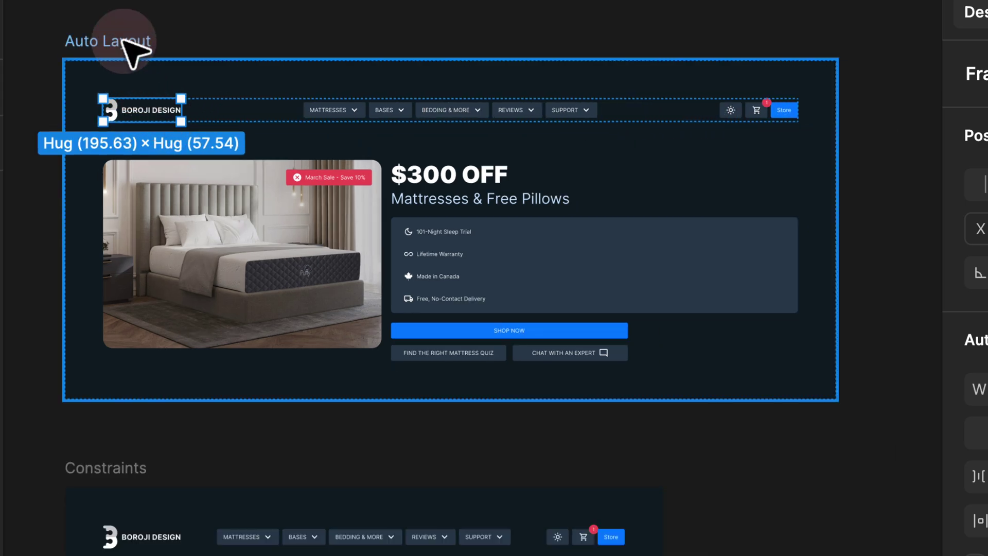
click(125, 37)
mouse_move(833, 136)
mouse_down()
mouse_move(592, 124)
mouse_move(854, 121)
mouse_move(742, 119)
mouse_move(834, 119)
mouse_up()
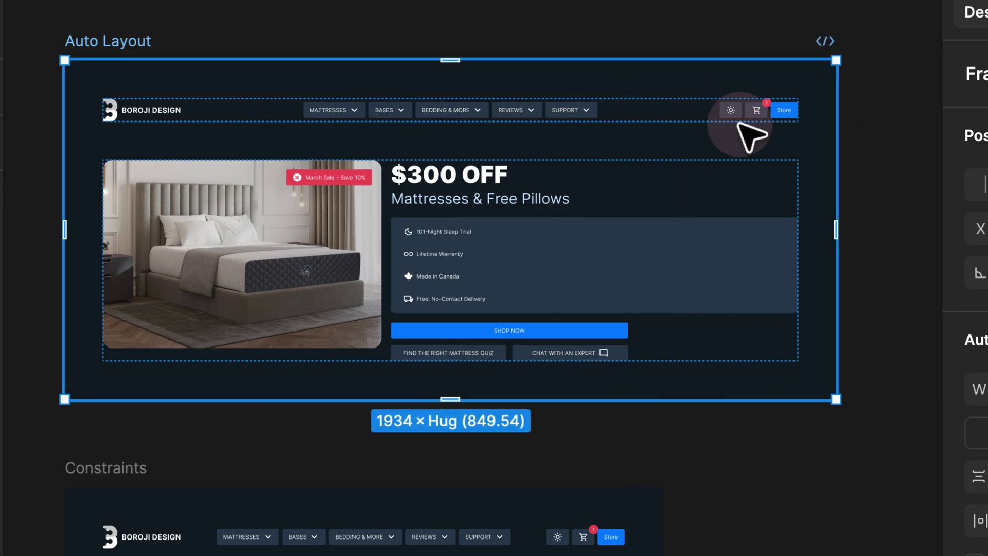
key(Escape)
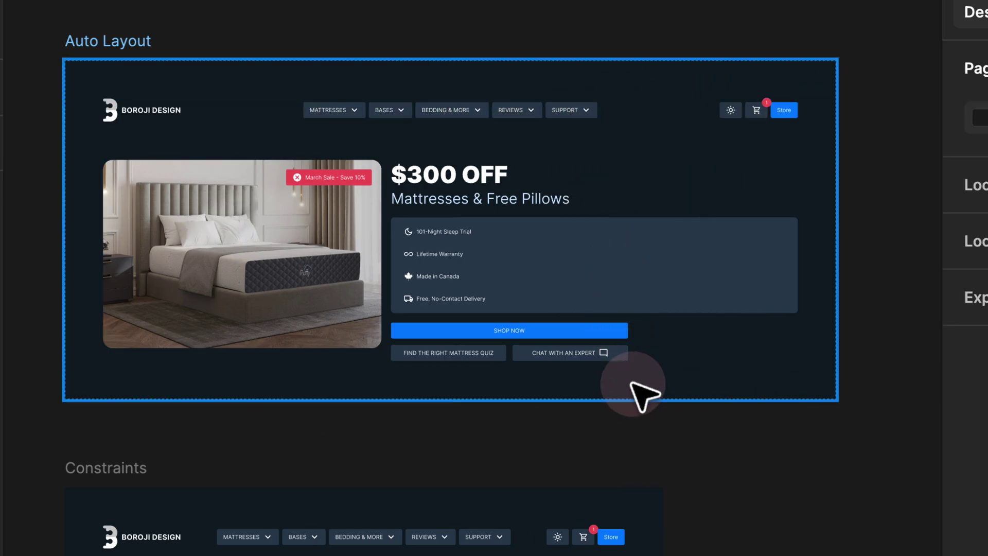
Inspect the content column holding the Shop Now buttons and narrow the Auto Layout frame to about 1877.
scroll(616, 367, up, 5)
click(542, 314)
double_click(542, 314)
double_click(542, 313)
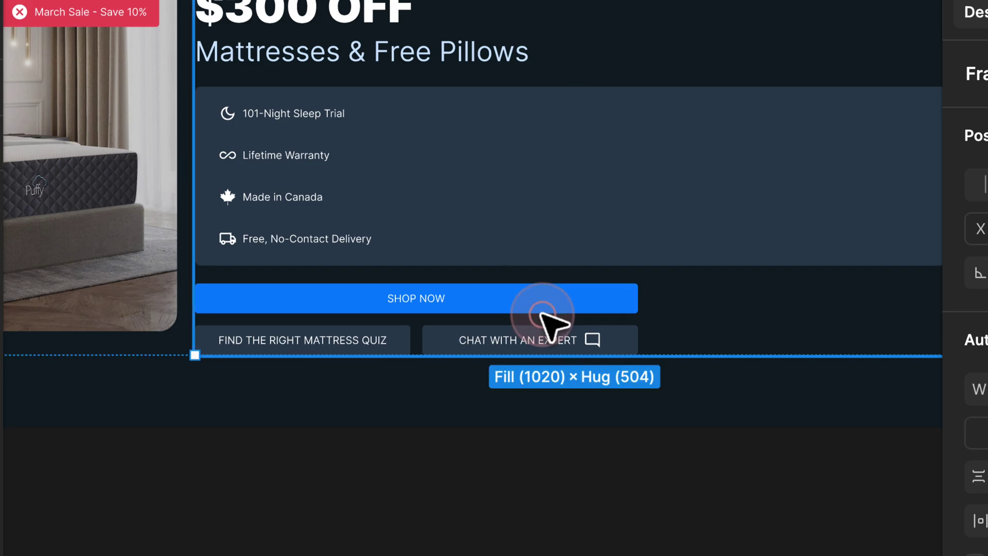
scroll(542, 314, down, 5)
click(110, 32)
mouse_move(789, 117)
mouse_down()
mouse_move(882, 116)
mouse_move(770, 117)
mouse_up()
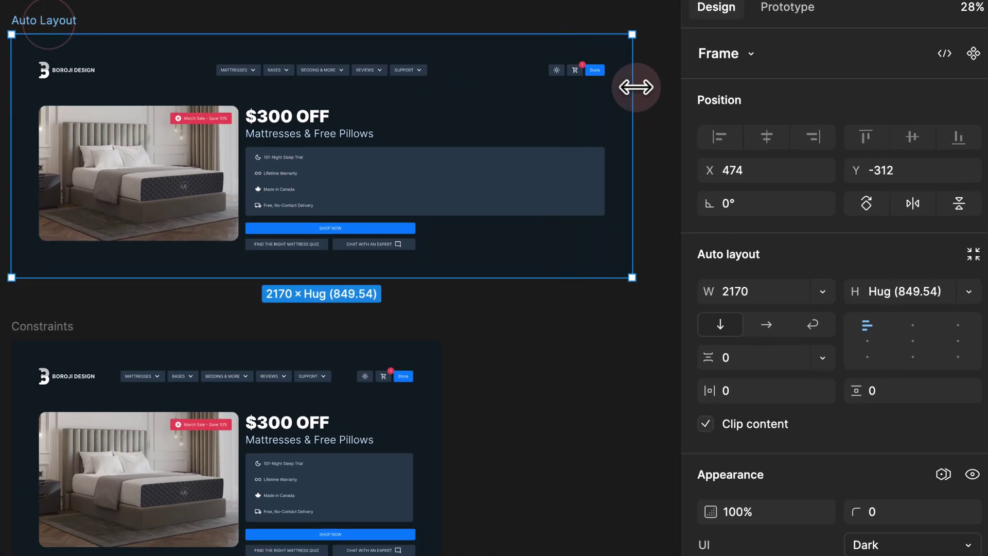
Set the width of the button group below the feature list in the Auto Layout frame to Fill container.
scroll(461, 196, up, 1)
double_click(388, 238)
double_click(388, 238)
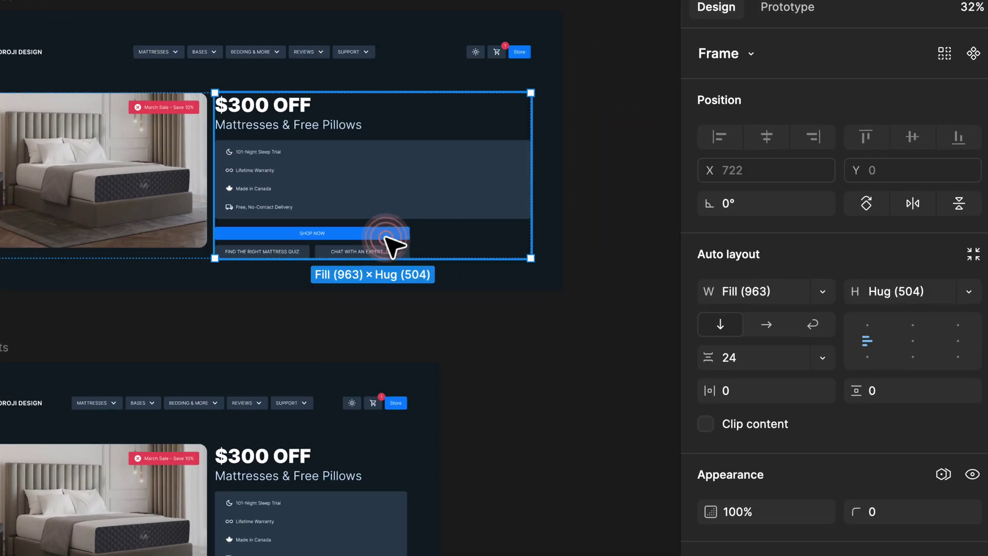
double_click(387, 238)
click(822, 291)
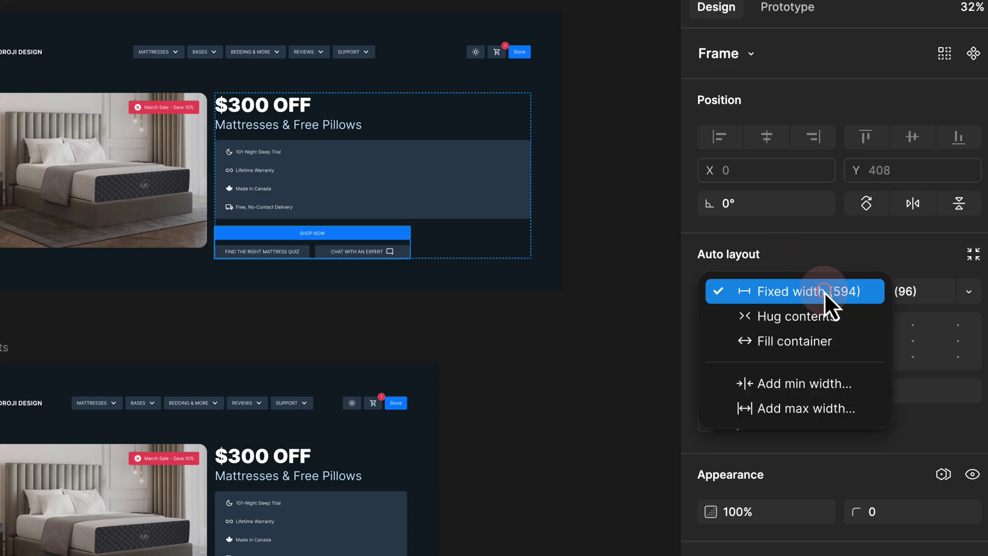
click(802, 341)
Set the width of the row with the mattress quiz and expert chat buttons to Fill container.
click(404, 258)
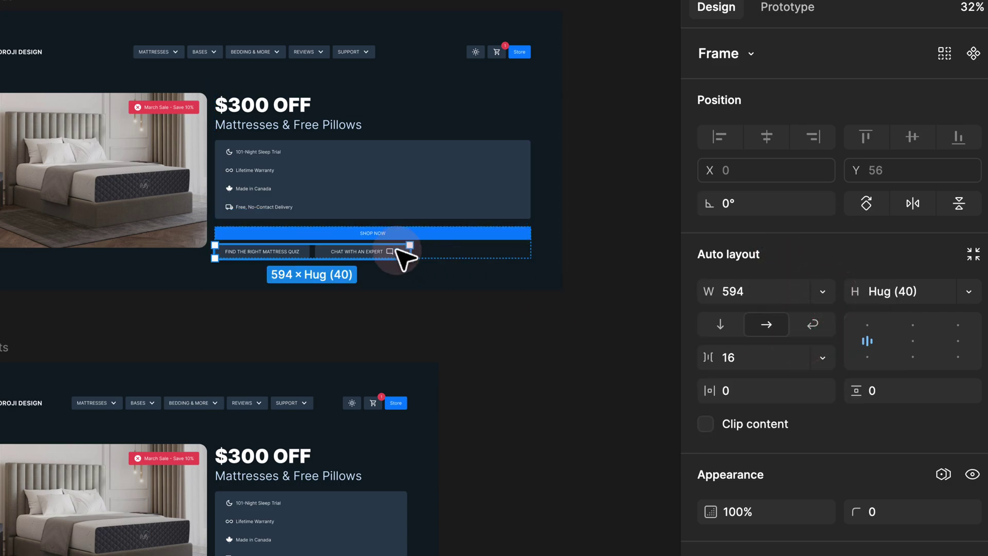
click(821, 290)
click(808, 338)
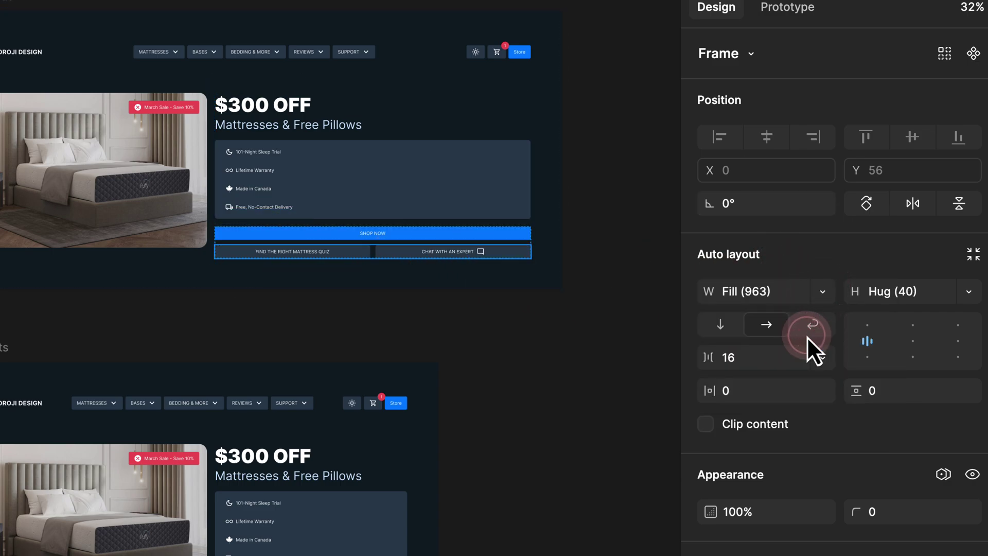
click(325, 289)
scroll(325, 289, down, 3)
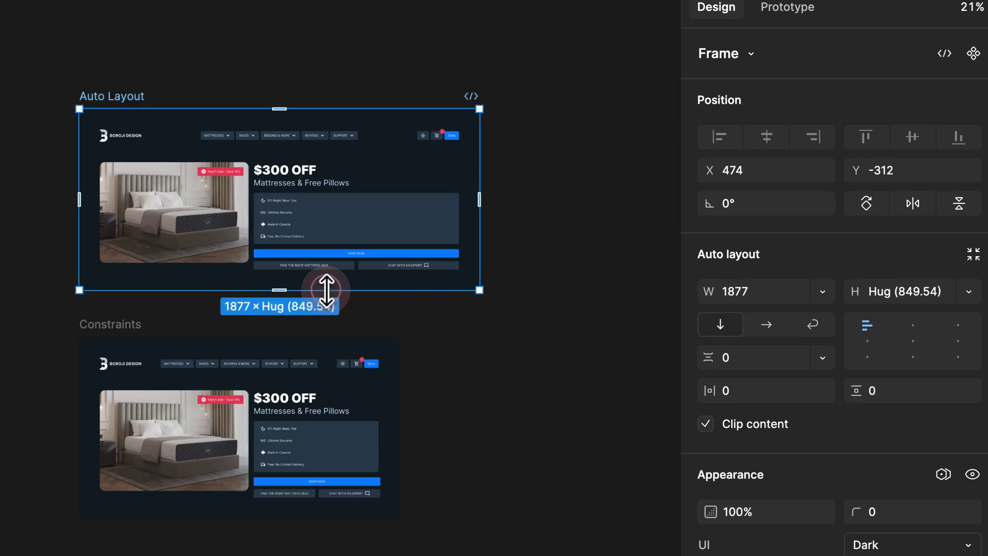
Narrow the Auto Layout frame to a width of about 1841.
click(113, 101)
mouse_move(480, 151)
mouse_down()
mouse_move(432, 151)
mouse_move(471, 151)
mouse_up()
scroll(376, 247, up, 4)
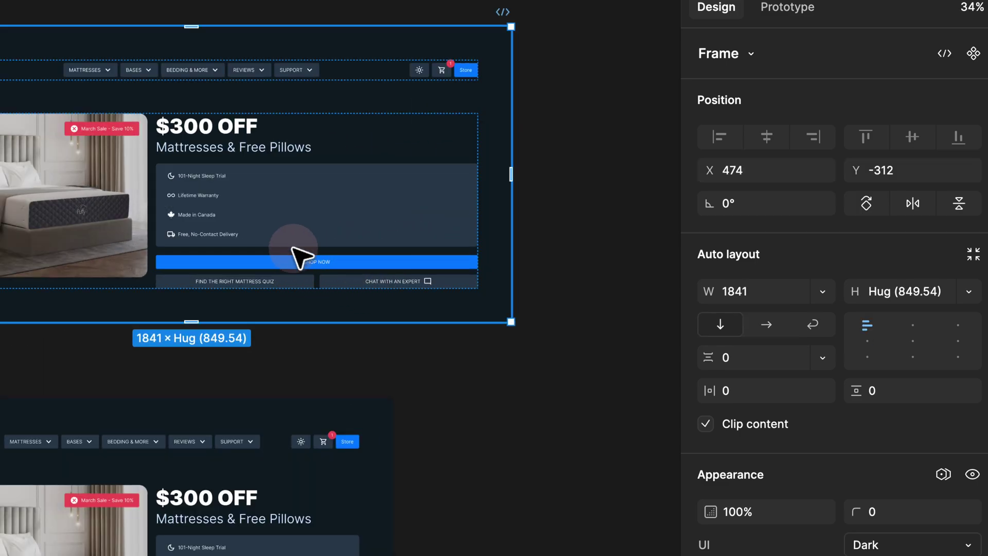
scroll(290, 233, down, 3)
drag(164, 40, 211, 16)
click(248, 31)
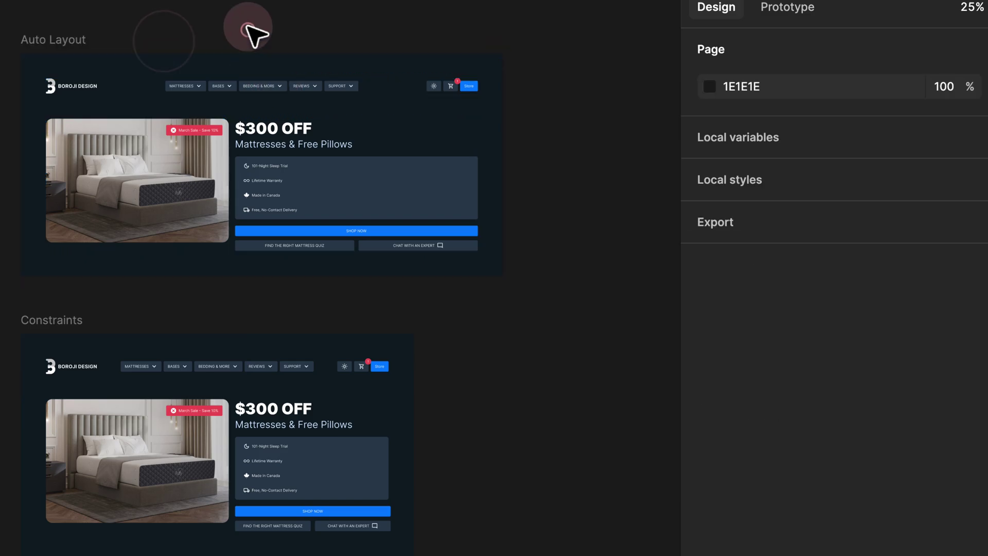
Delete the Bedding & More button from the navigation bar of the Auto Layout frame.
scroll(260, 90, up, 5)
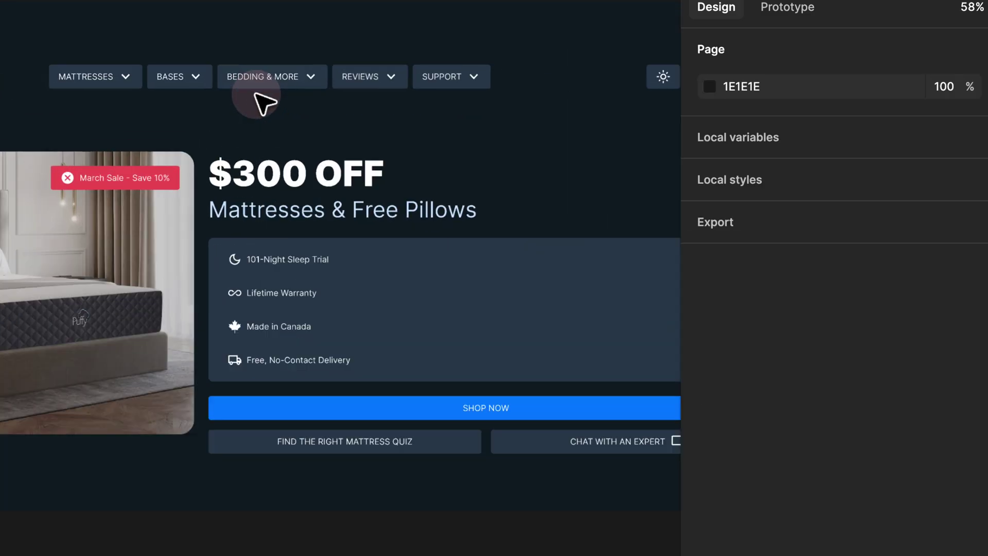
click(287, 75)
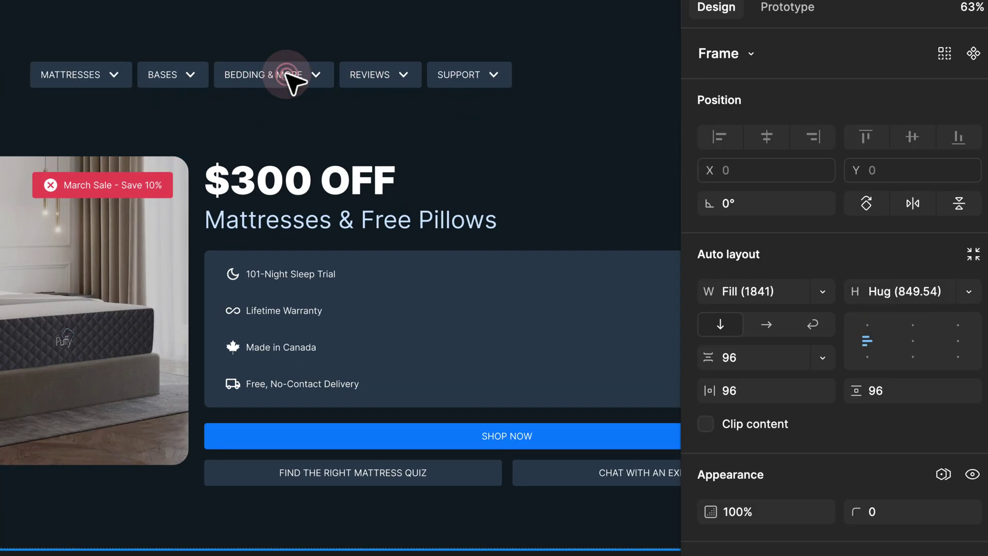
click(287, 74)
click(287, 75)
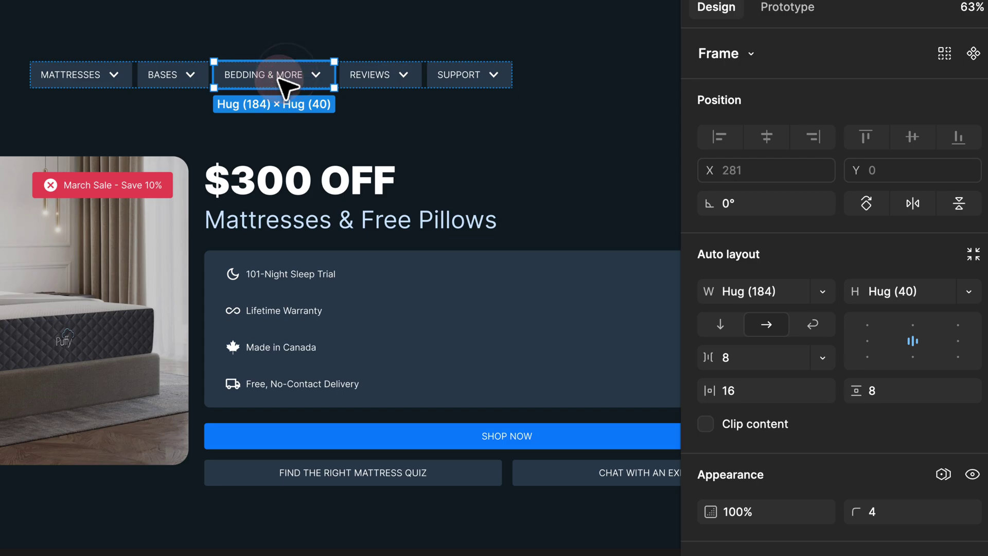
key(Delete)
scroll(285, 83, down, 3)
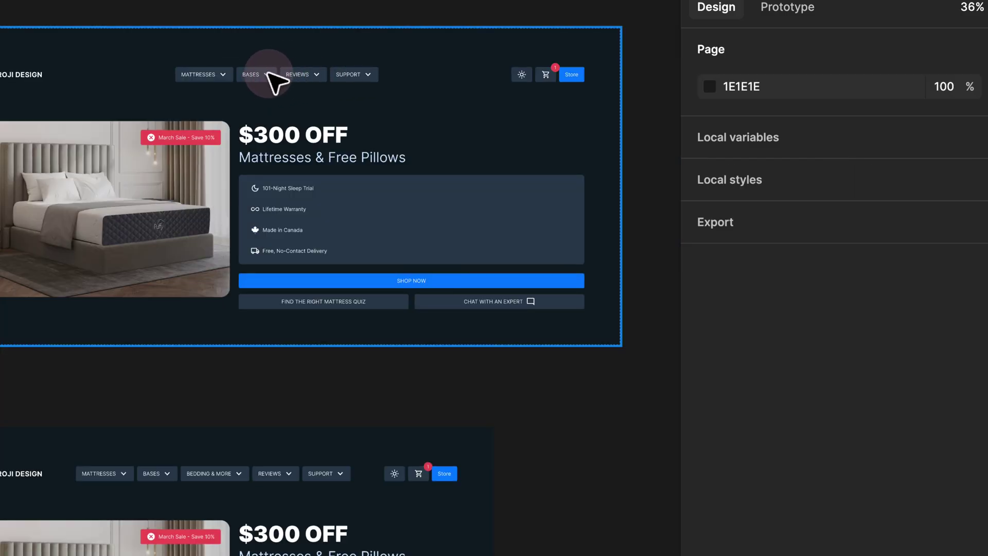
Try widening the Constraints frame from its right edge, and undo the resize.
drag(222, 399, 274, 107)
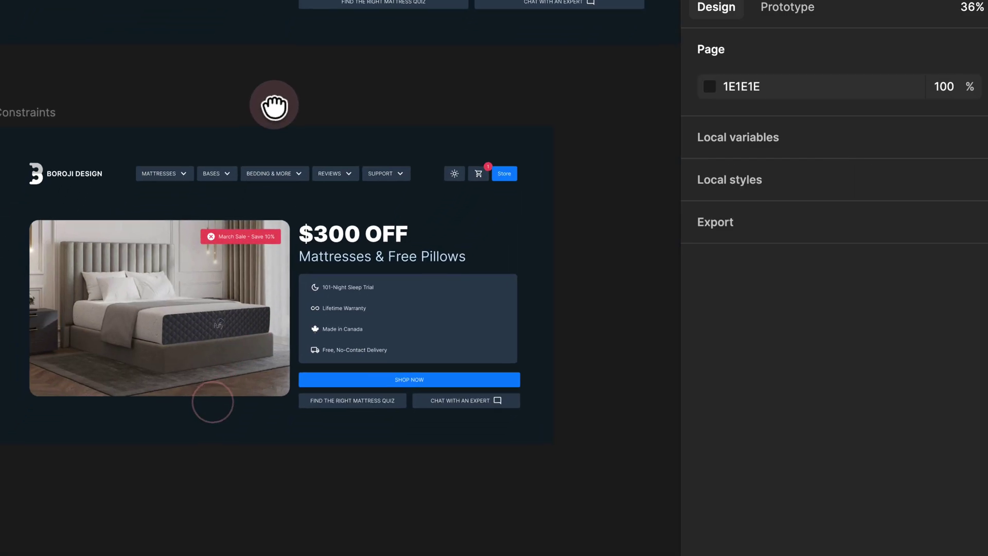
click(50, 110)
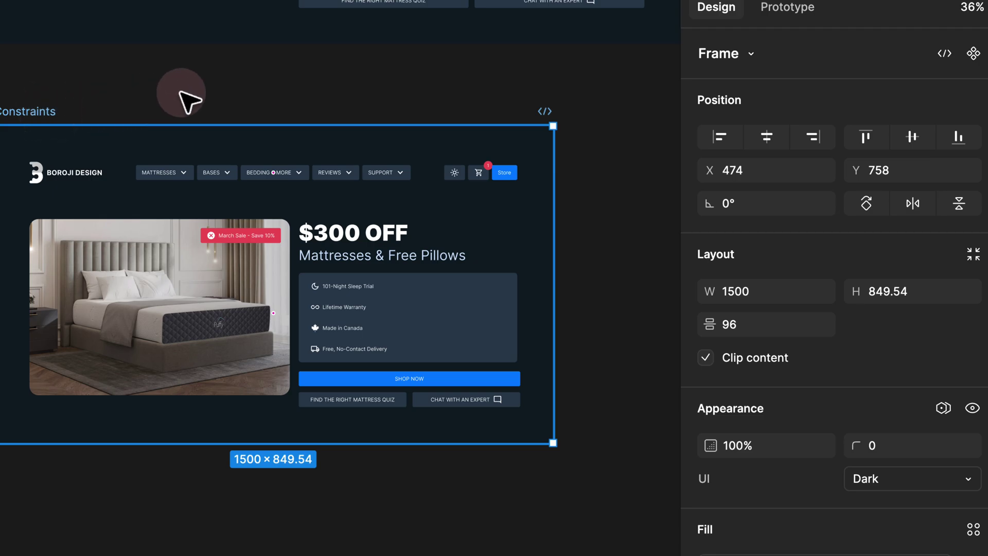
scroll(286, 88, down, 5)
scroll(329, 110, right, 2)
drag(377, 138, 509, 149)
key(ctrl+z)
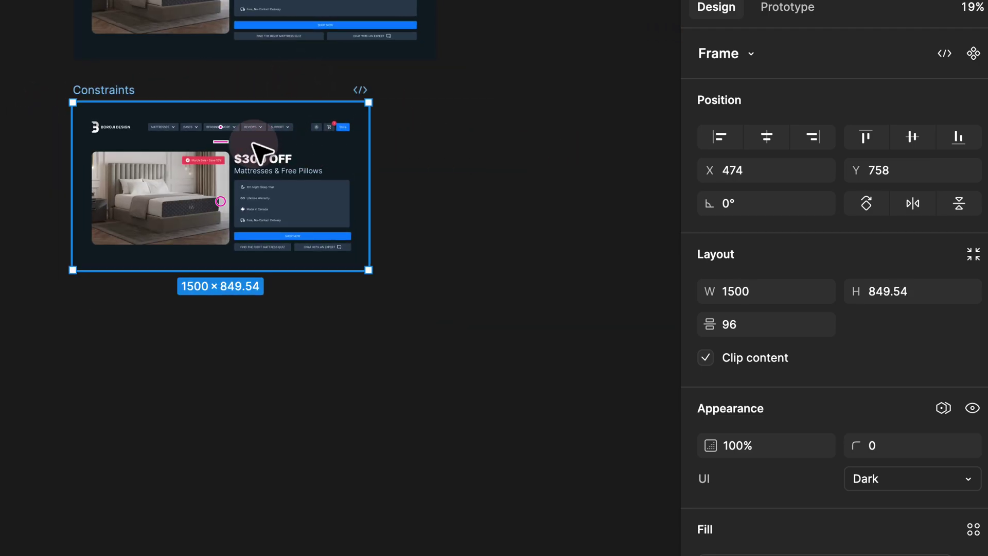
Inspect the horizontal and vertical constraints of the logo in the Constraints frame's navigation bar.
click(276, 129)
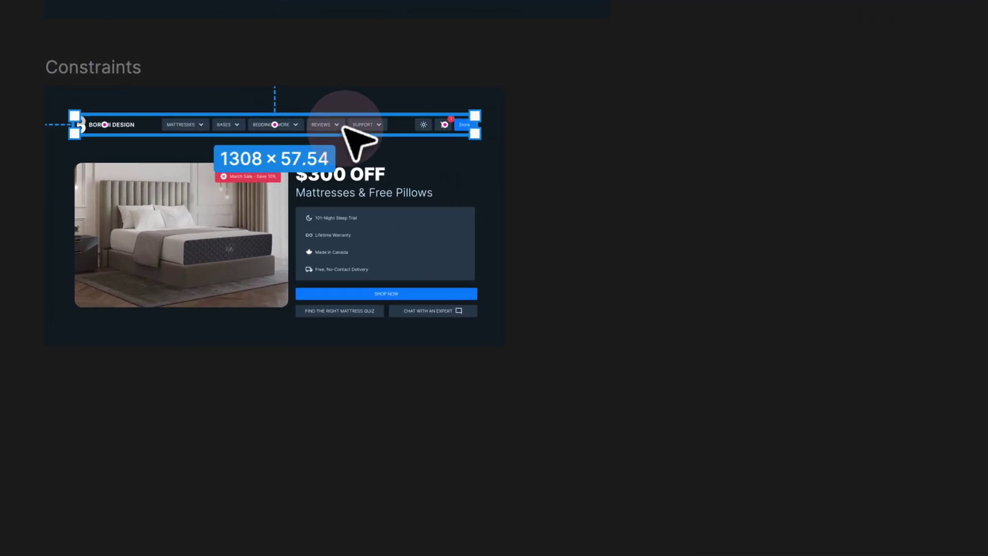
scroll(233, 132, up, 3)
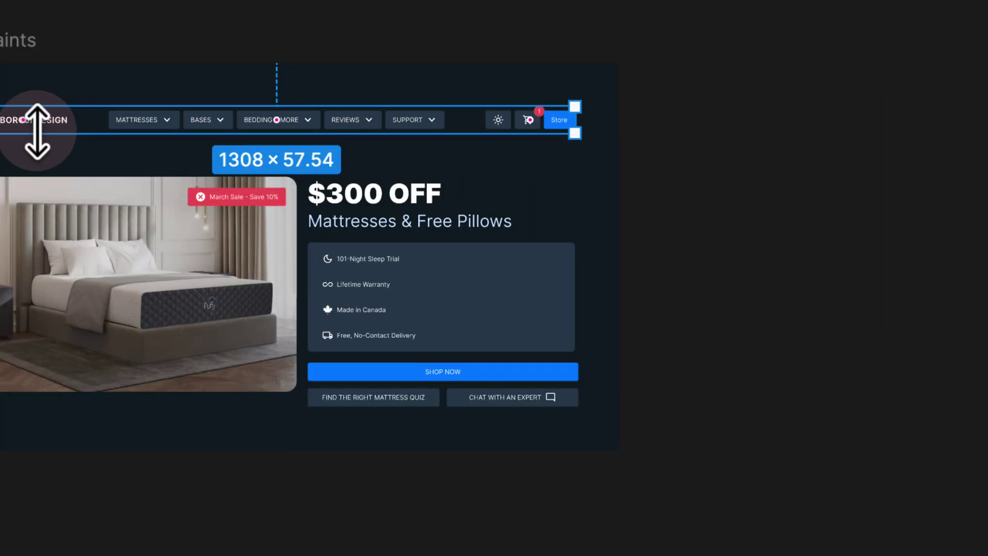
click(31, 120)
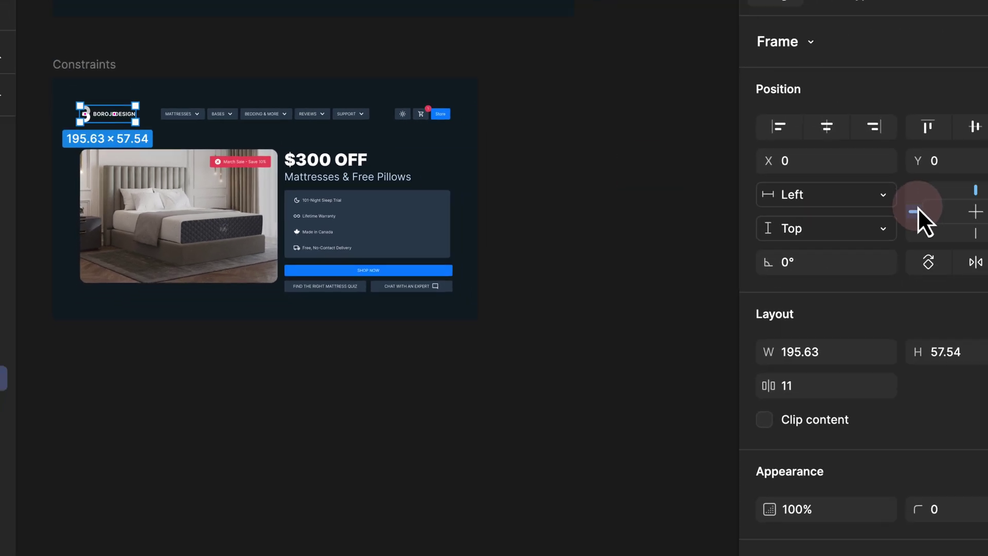
click(919, 213)
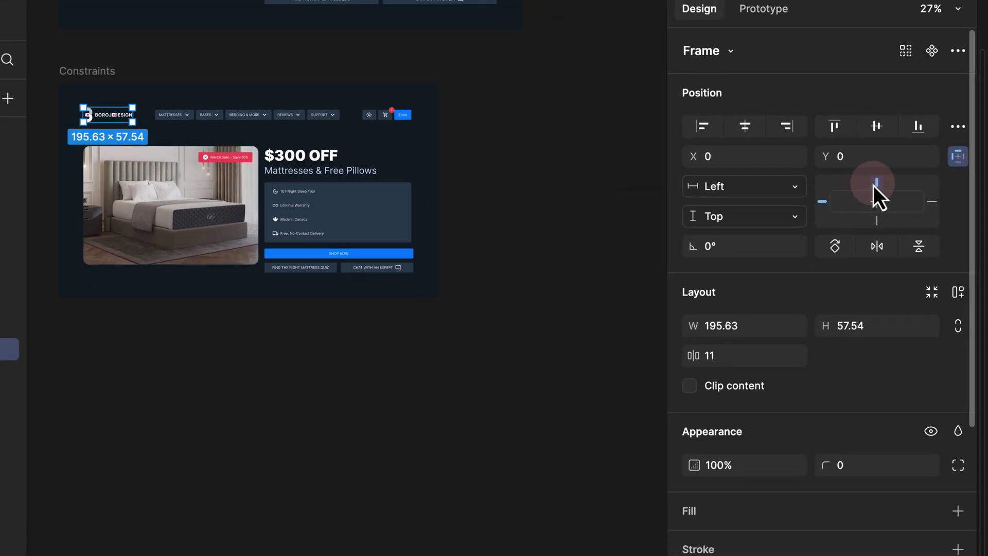
Set the horizontal constraint of the icon and Store button group in the Constraints frame to Right.
click(404, 117)
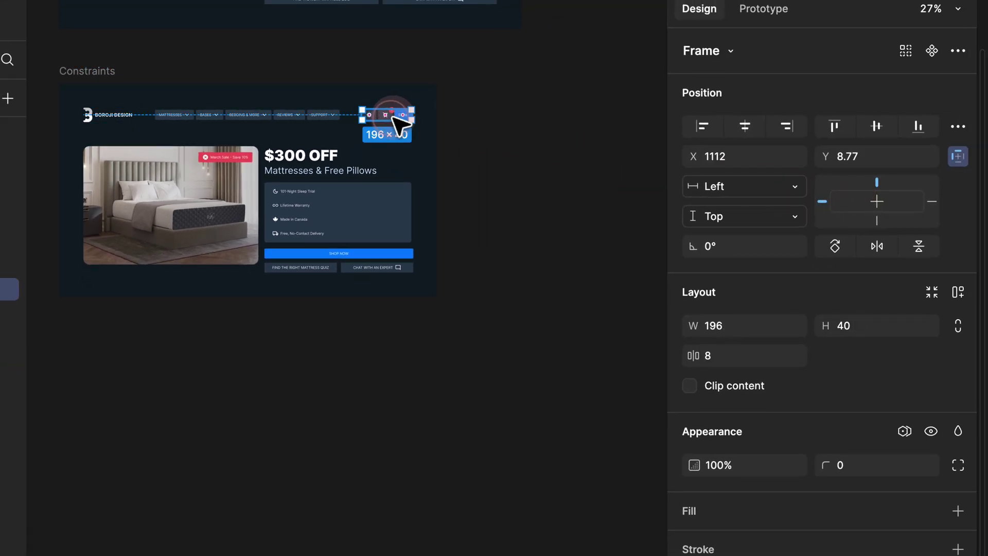
click(776, 178)
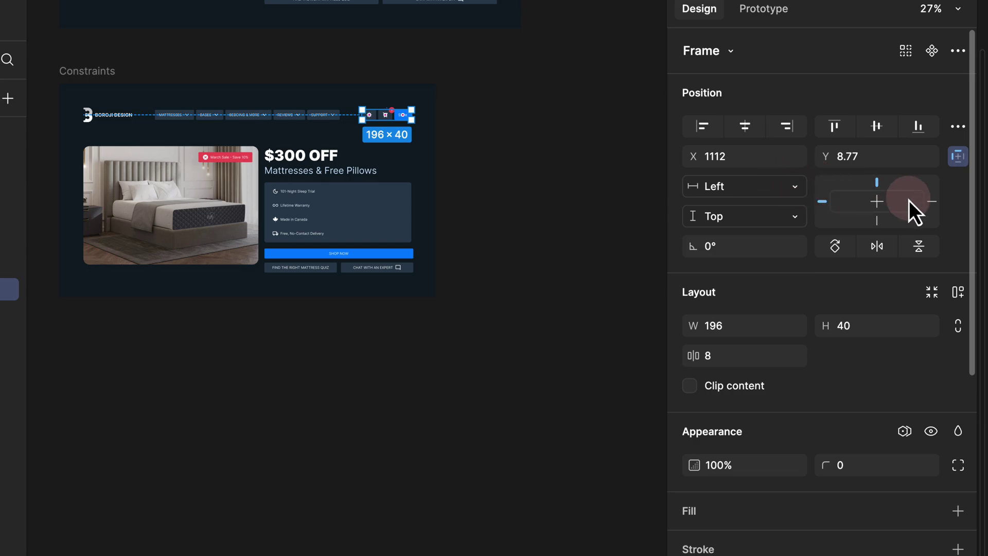
click(795, 188)
click(761, 217)
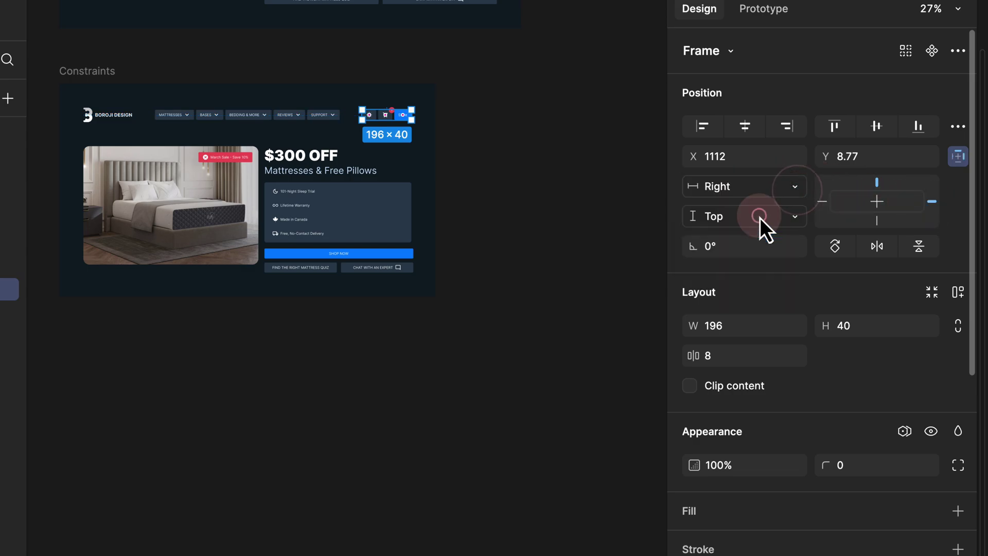
Constrain the navigation menu button group in the Constraints frame to the center.
click(239, 115)
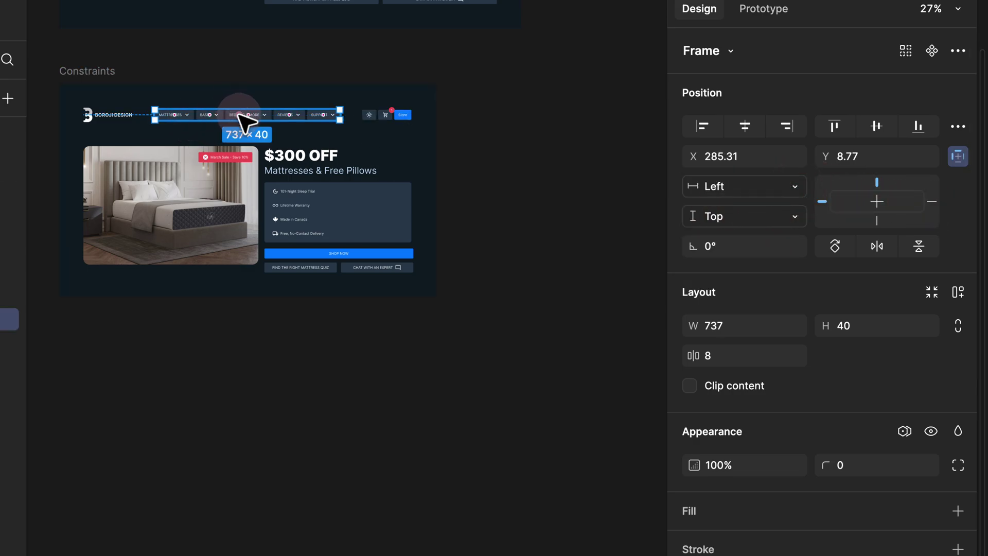
click(776, 187)
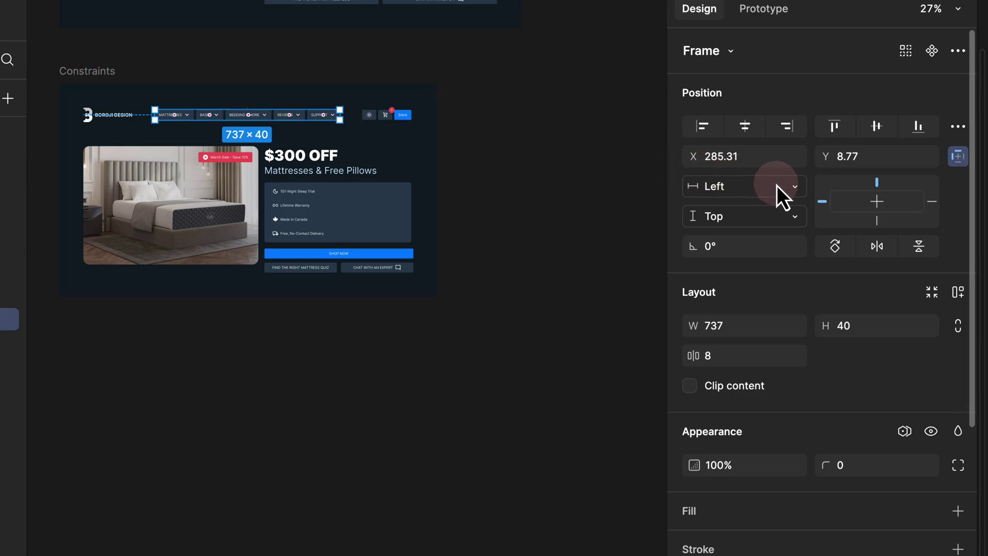
click(875, 202)
click(875, 201)
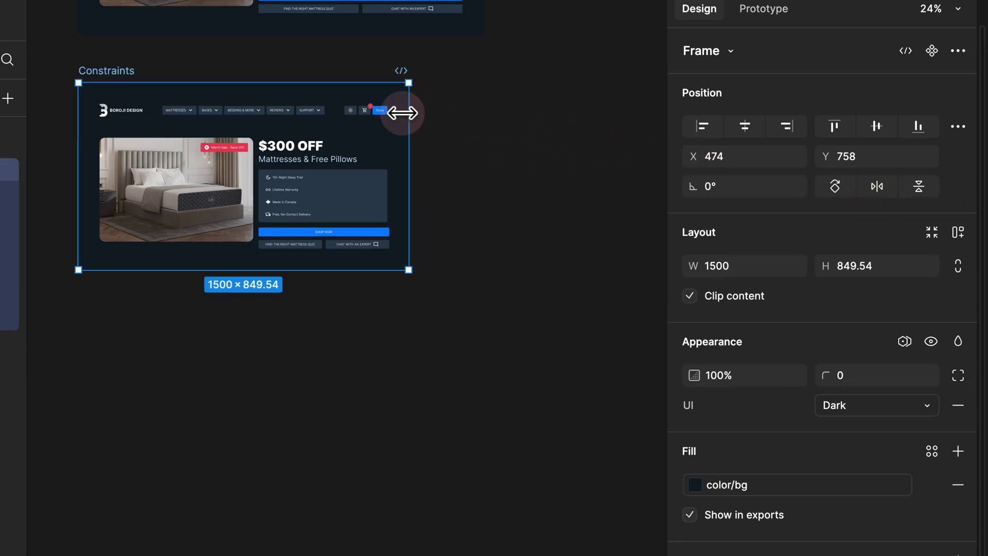
Widen the Constraints frame from its right edge and check how the navigation bar groups respond.
drag(403, 112, 520, 115)
scroll(404, 124, up, 5)
scroll(521, 115, down, 5)
click(558, 126)
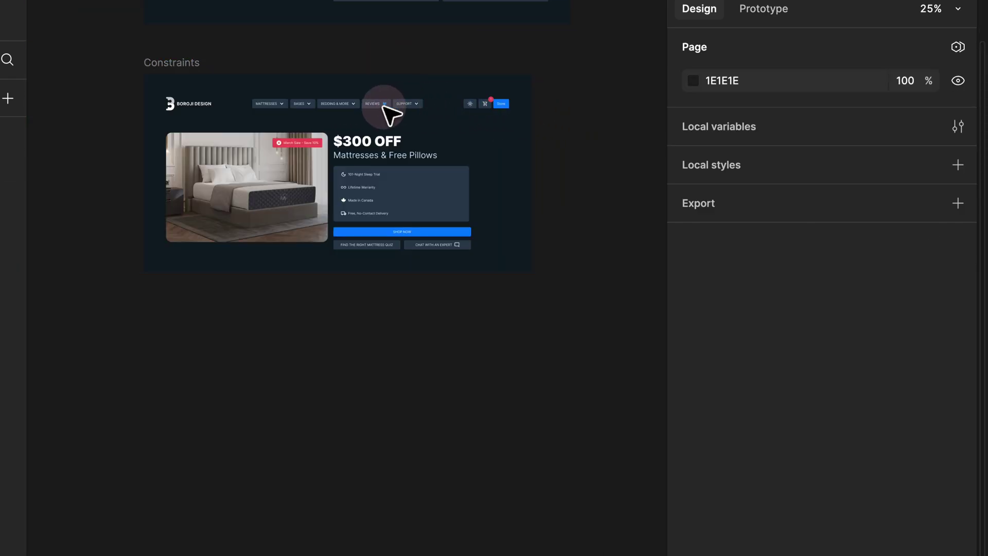
Delete the Bedding & More button from the navigation bar of the Constraints frame.
scroll(383, 107, up, 3)
double_click(324, 102)
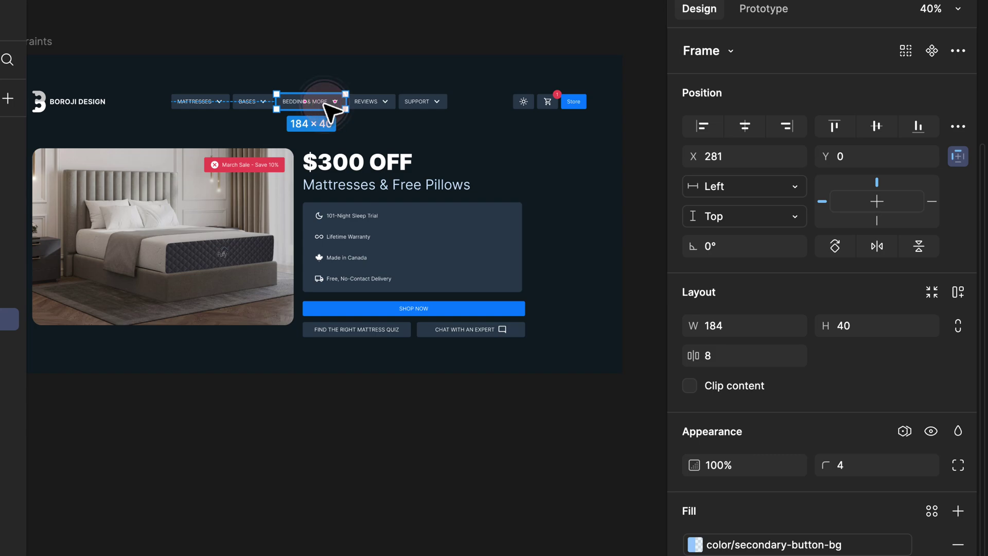
key(Delete)
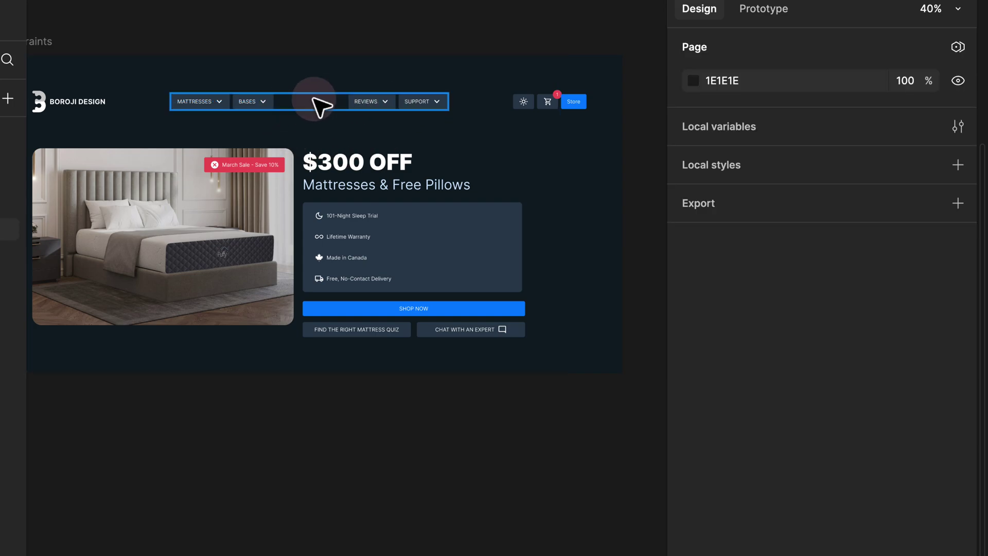